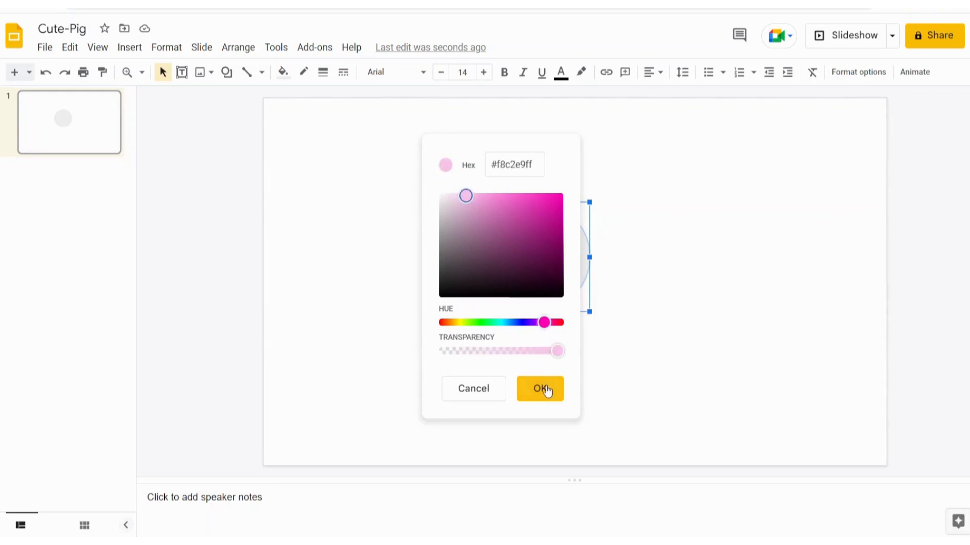
# Apply the custom pink fill #f8c2e9ff to the large circle.
pyautogui.click(545, 387)
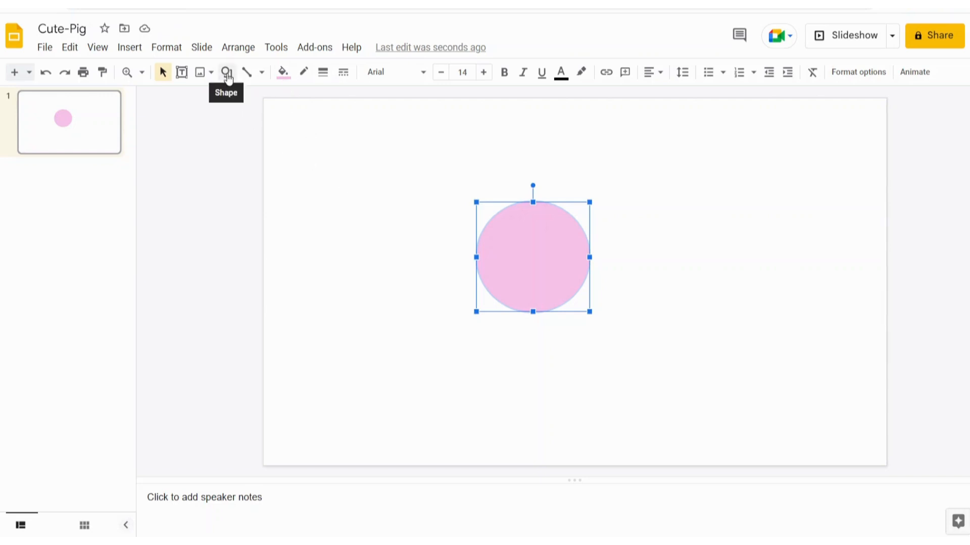
# Draw a small circle in the blank area above and left of the pink circle, and fill it black.
pyautogui.click(227, 74)
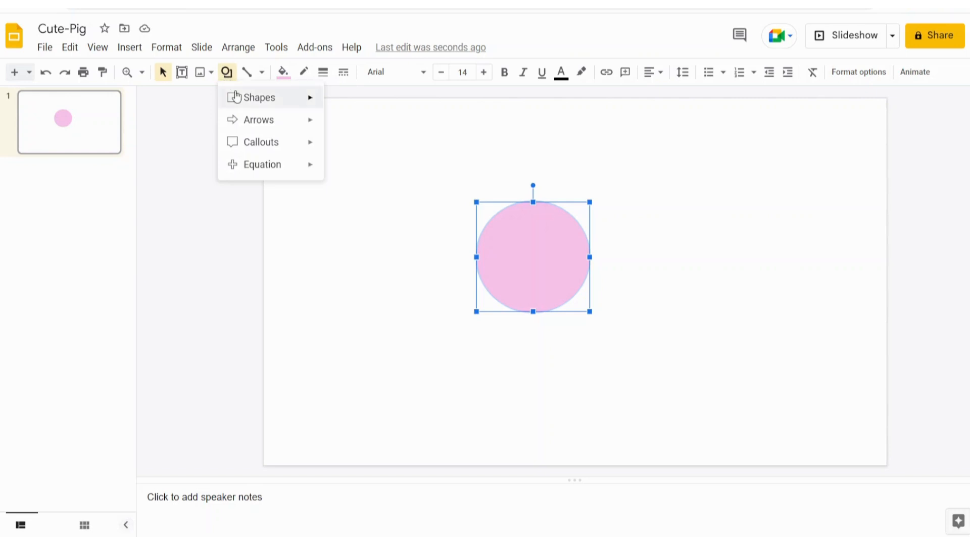
pyautogui.moveTo(240, 97)
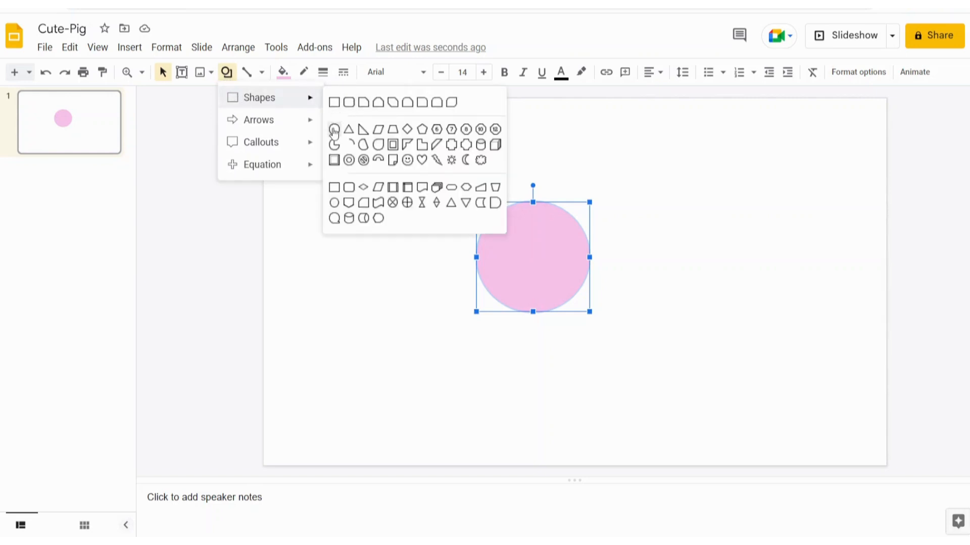
pyautogui.click(334, 129)
pyautogui.moveTo(320, 165); pyautogui.dragTo(384, 232)
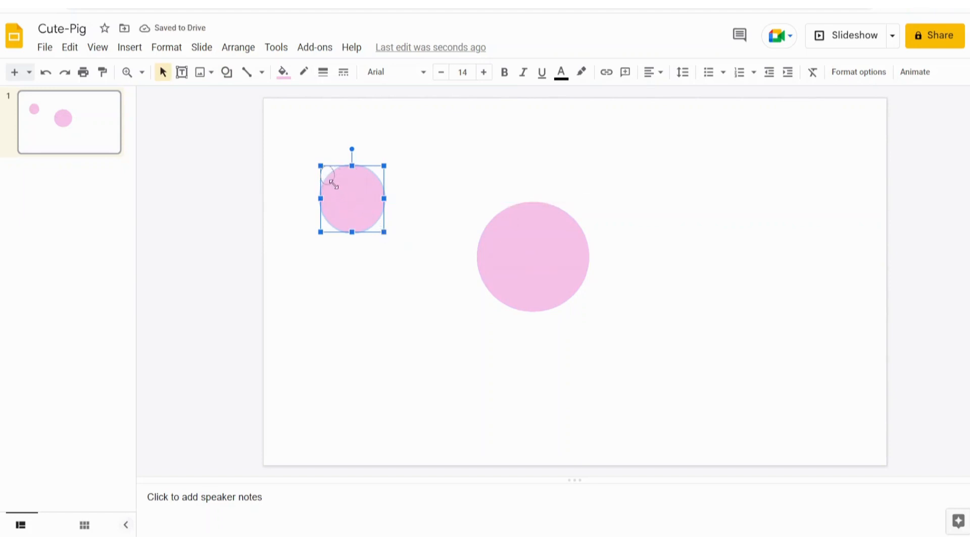
pyautogui.moveTo(334, 183); pyautogui.dragTo(337, 183)
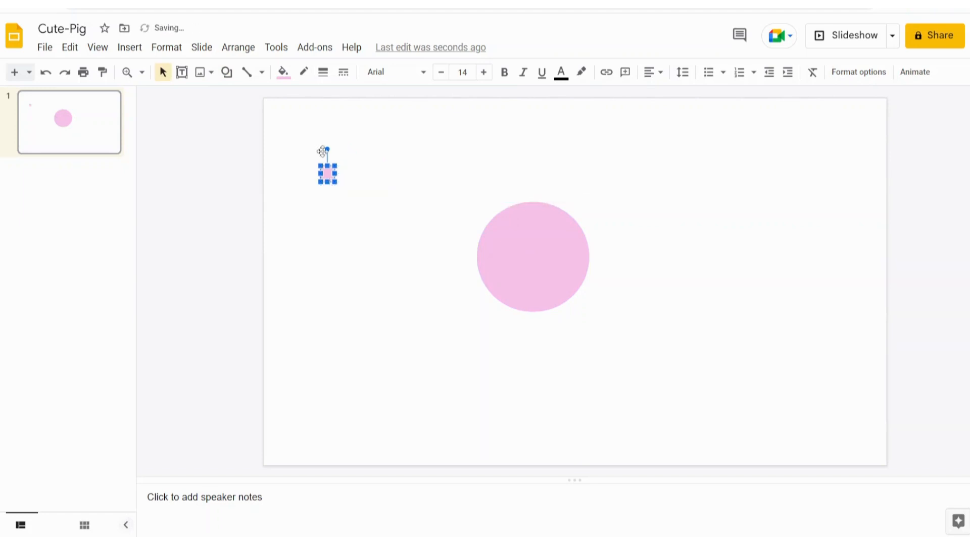
pyautogui.click(283, 74)
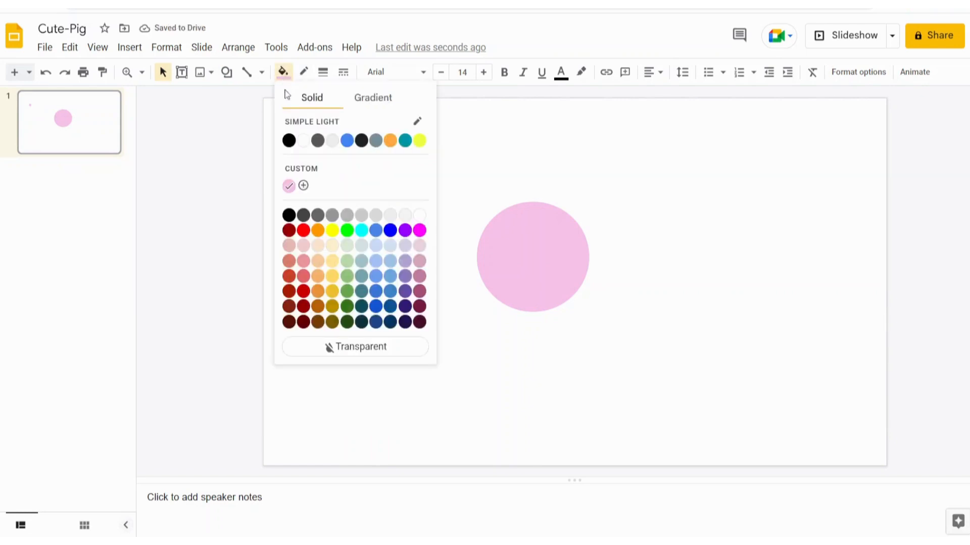
pyautogui.click(289, 216)
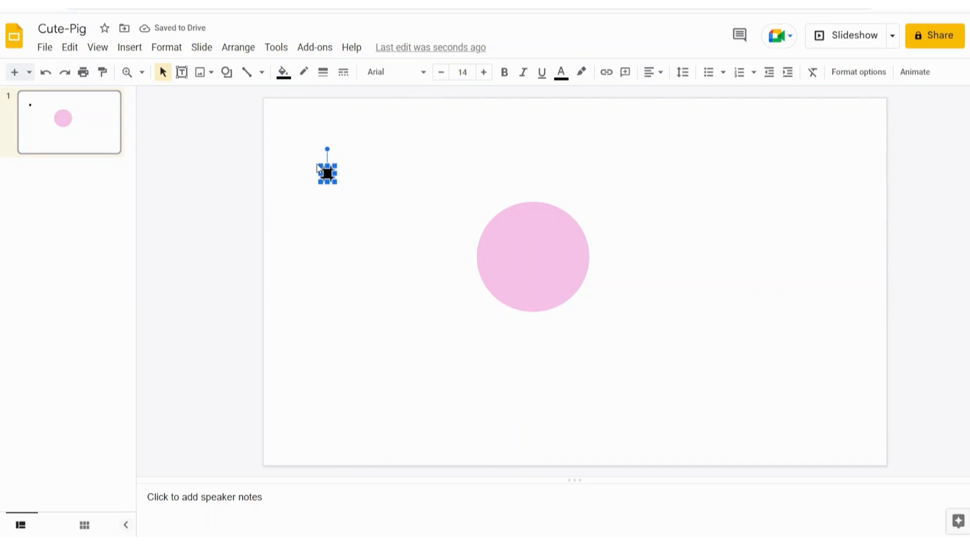
# Duplicate the small black circle and fill the copy white.
pyautogui.hotkey('ctrl', 'd')
pyautogui.click(283, 73)
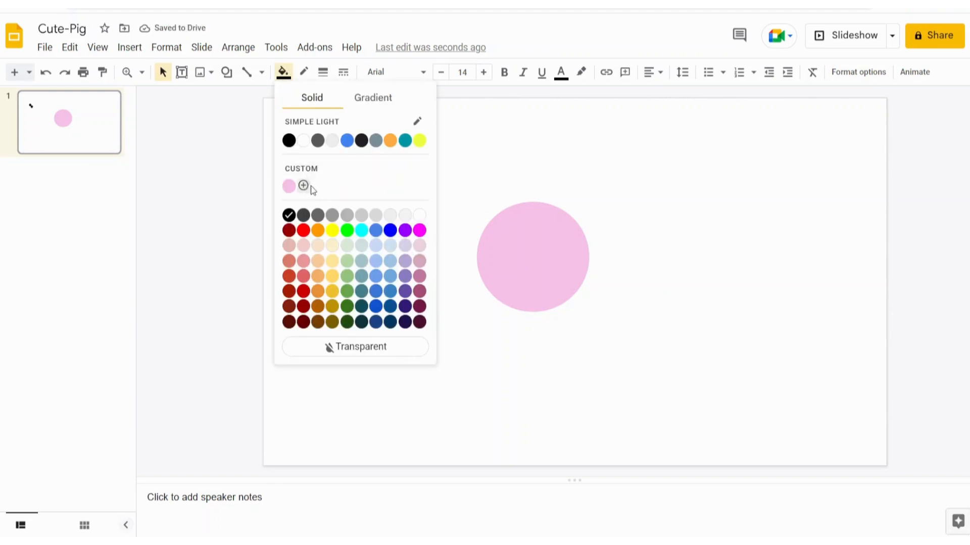
pyautogui.click(419, 215)
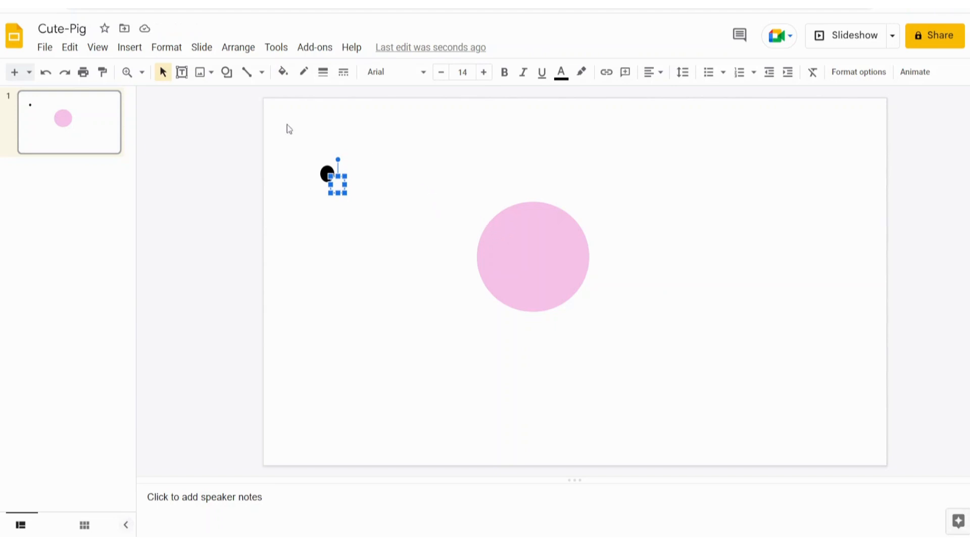
# Shrink the white circle and place it over the upper part of the black circle as an eye highlight.
pyautogui.click(142, 75)
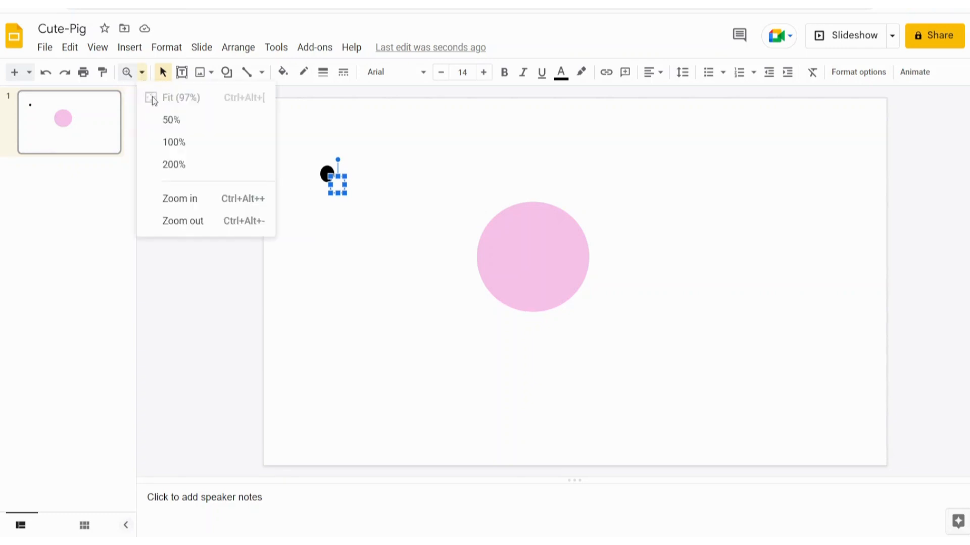
pyautogui.click(180, 200)
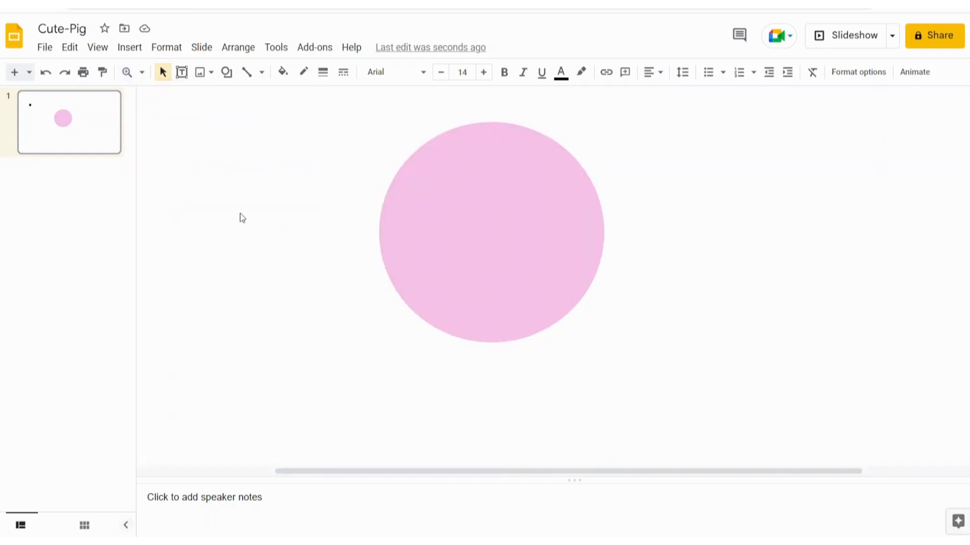
pyautogui.moveTo(513, 473); pyautogui.dragTo(373, 441)
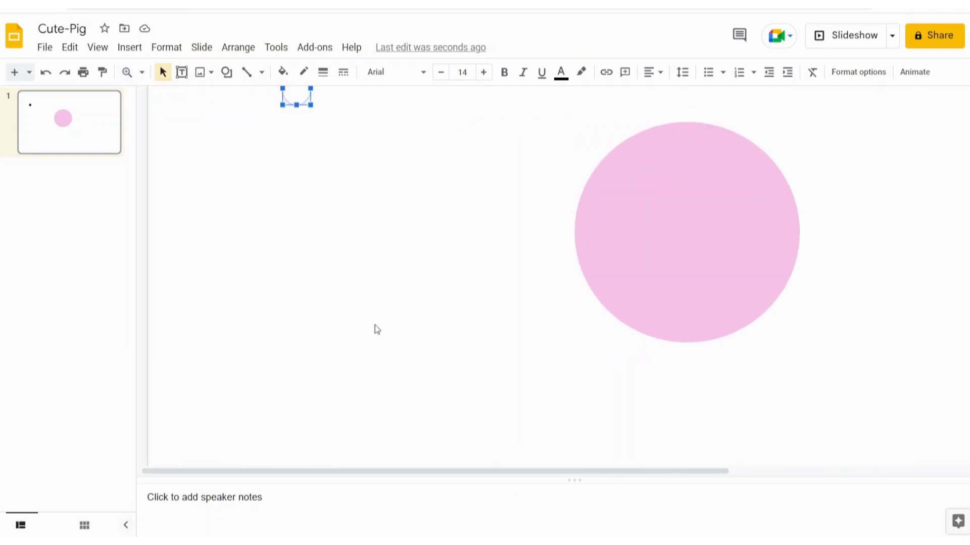
pyautogui.scroll(3, 384, 293)
pyautogui.scroll(1, 385, 290)
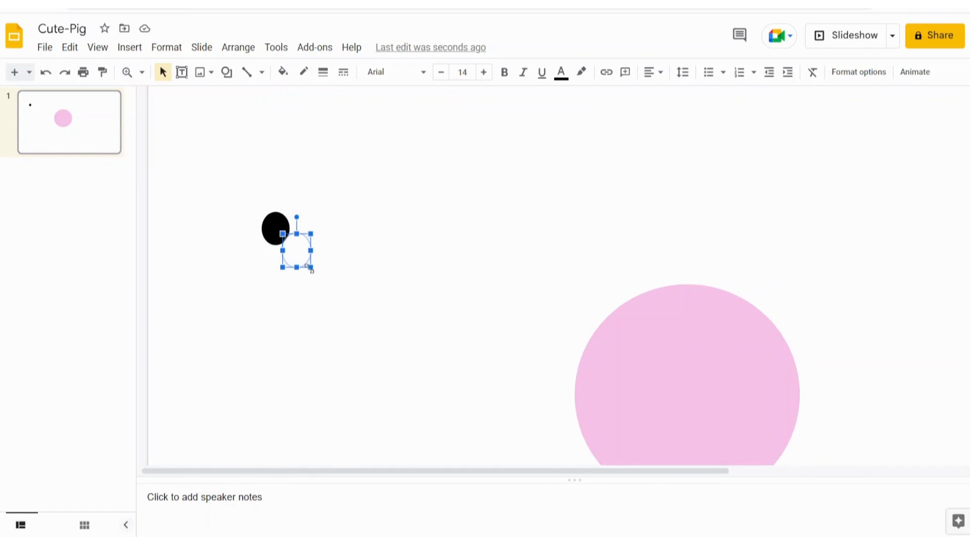
pyautogui.moveTo(310, 267); pyautogui.dragTo(278, 226)
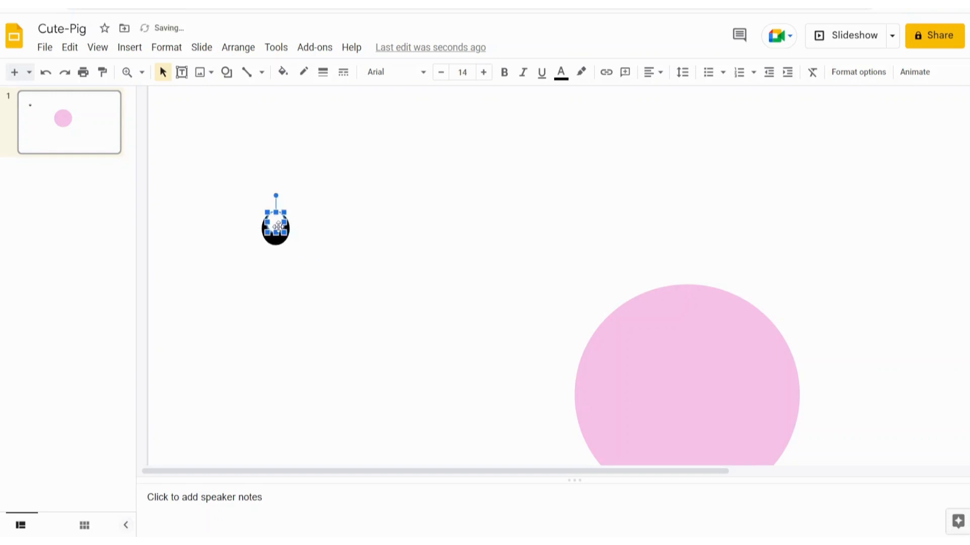
pyautogui.click(343, 231)
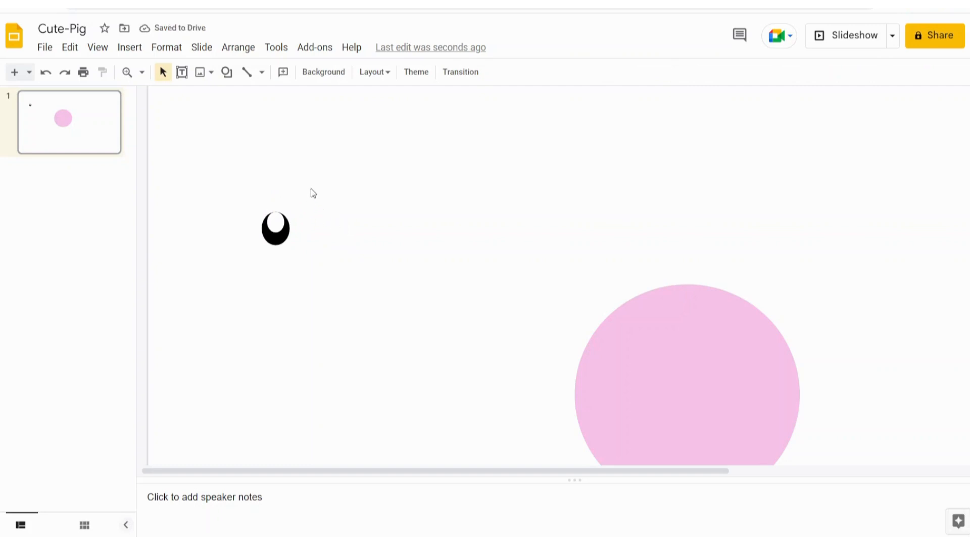
# Group the black and white circles into one eye, and place it slightly smaller on the upper left of the pink face.
pyautogui.moveTo(233, 196); pyautogui.dragTo(309, 263)
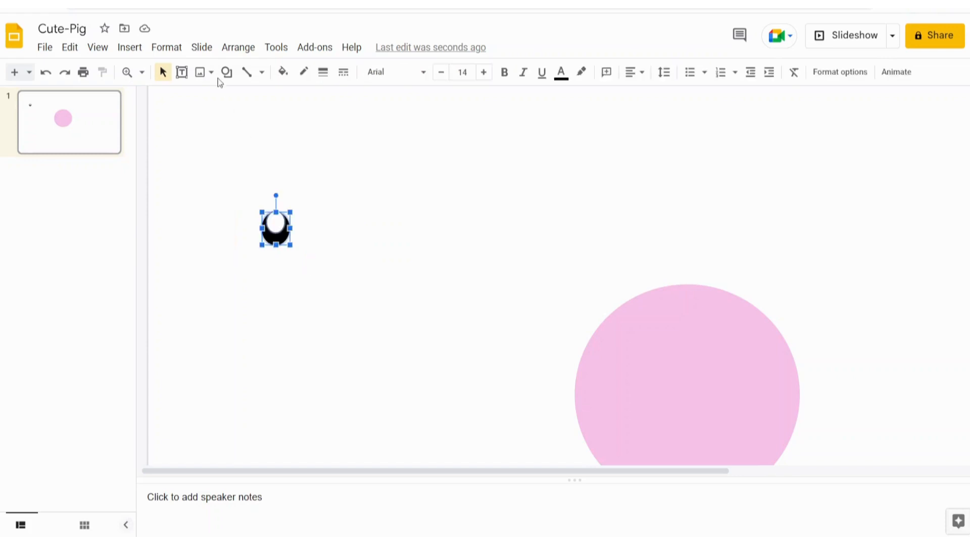
pyautogui.click(236, 48)
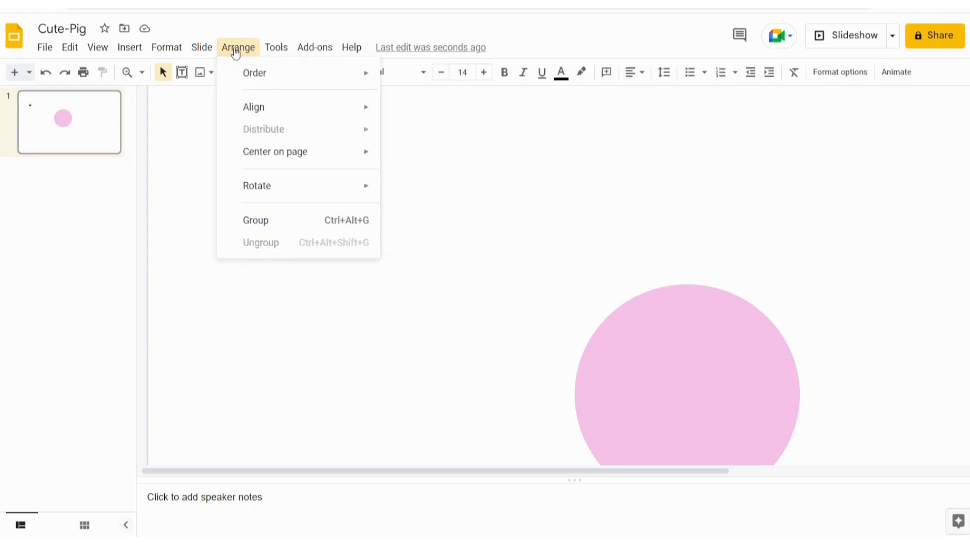
pyautogui.click(257, 222)
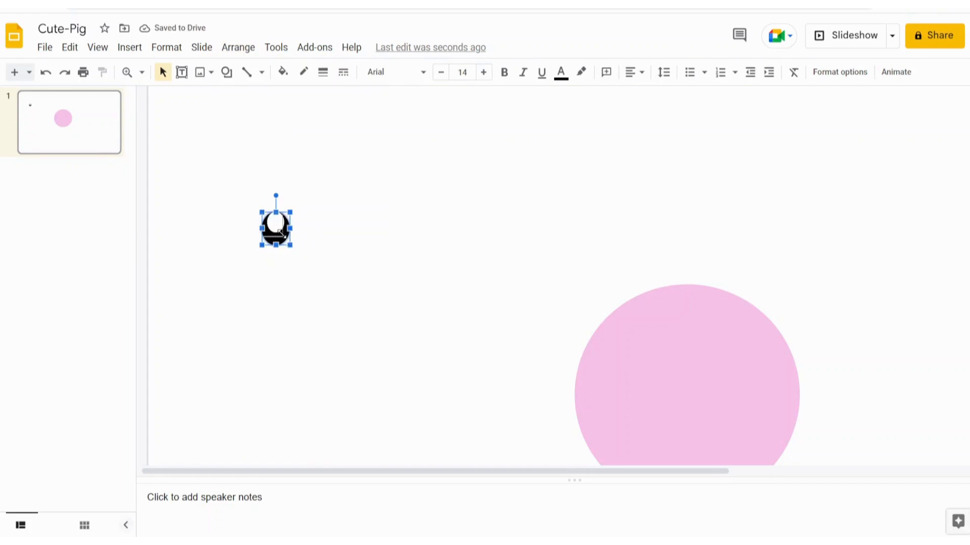
pyautogui.moveTo(291, 245); pyautogui.dragTo(643, 357)
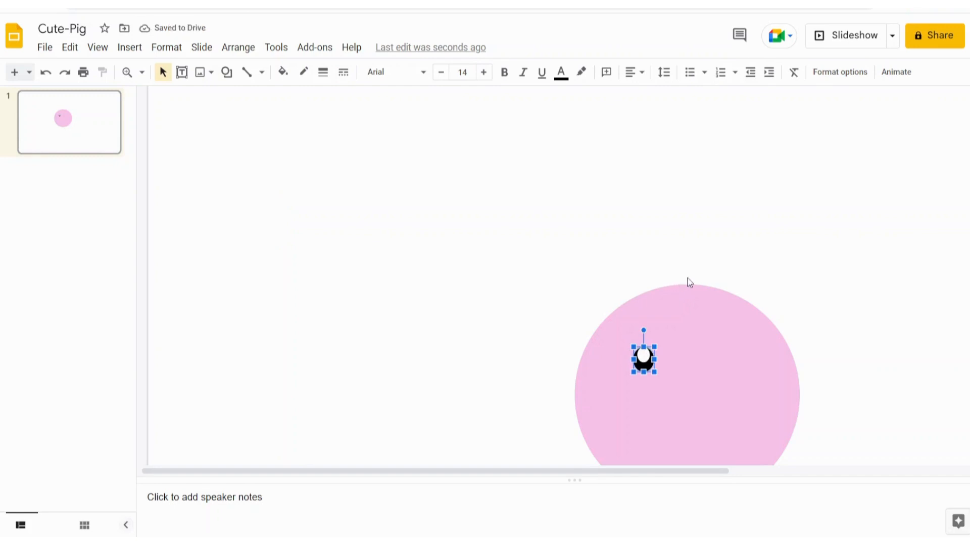
# Duplicate the eye and place the copy level with it on the right side of the face.
pyautogui.hotkey('ctrl', 'd')
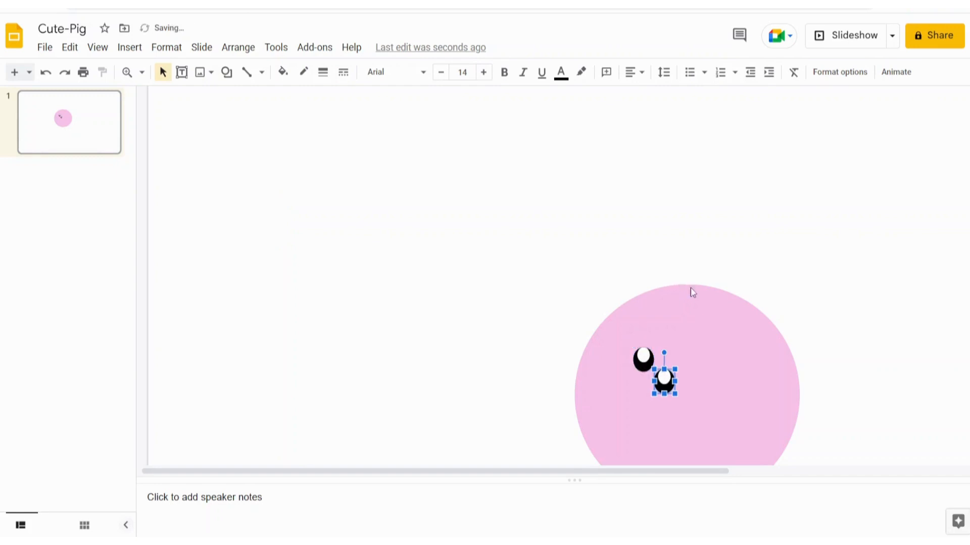
pyautogui.moveTo(667, 378); pyautogui.dragTo(724, 359)
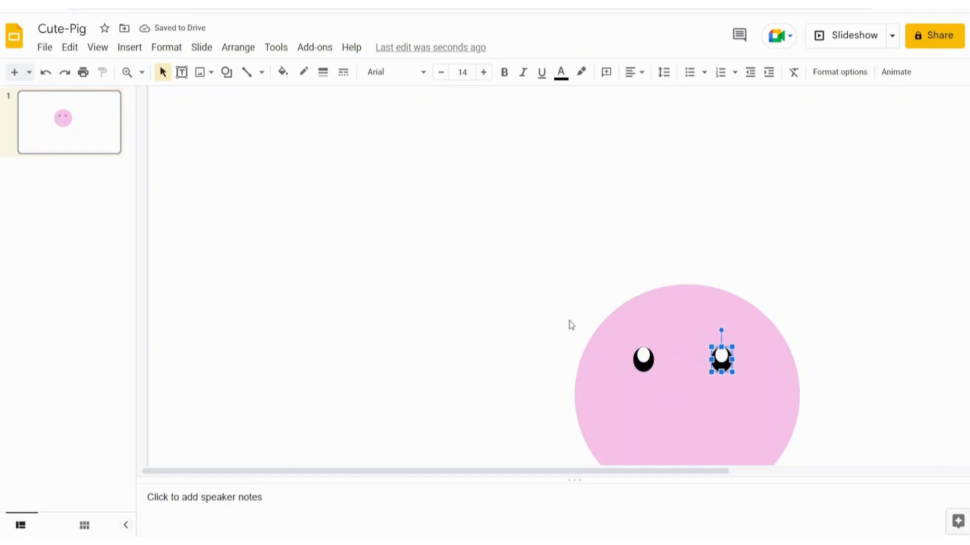
pyautogui.click(413, 301)
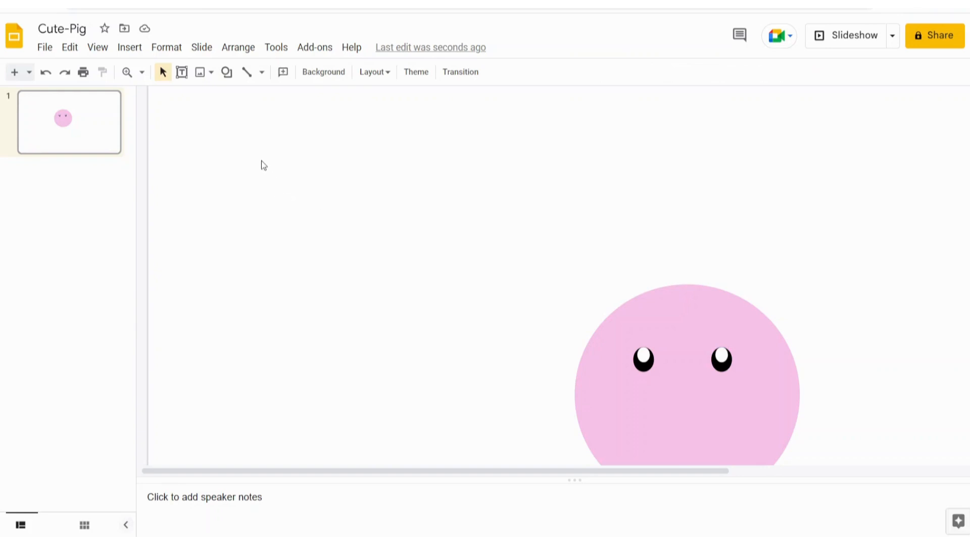
# Add a rectangle with round diagonal corners above and left of the face, with its corners rounded further and the shape rotated counterclockwise.
pyautogui.click(226, 74)
pyautogui.moveTo(230, 103)
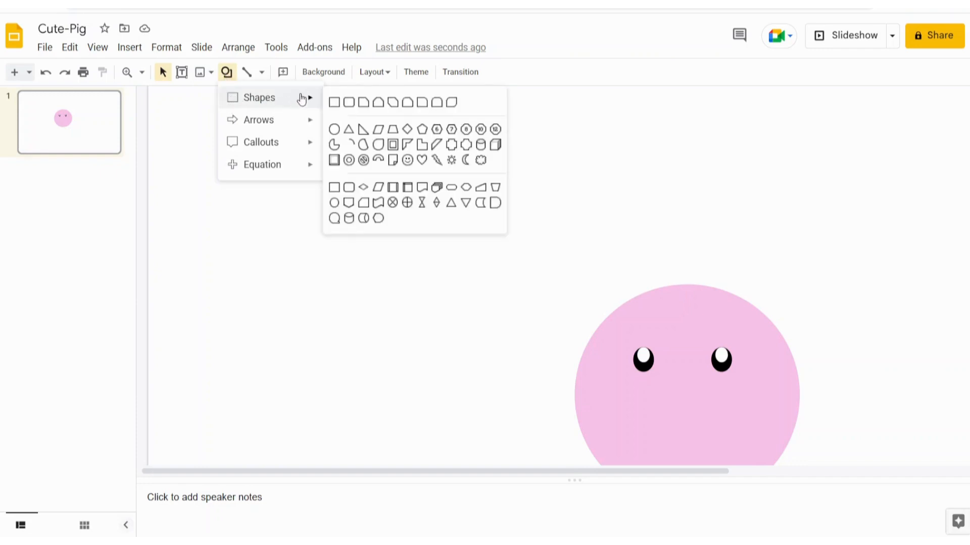
pyautogui.click(452, 104)
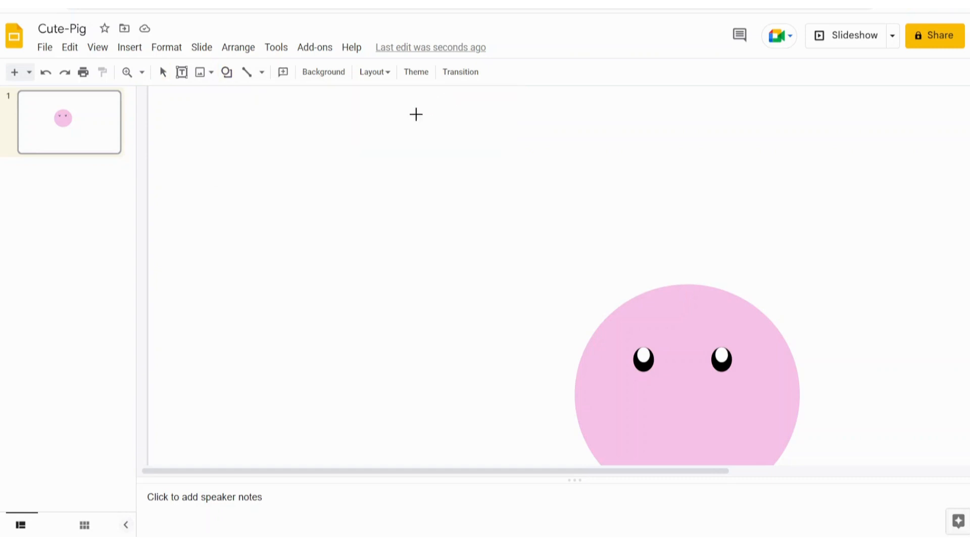
pyautogui.click(324, 172)
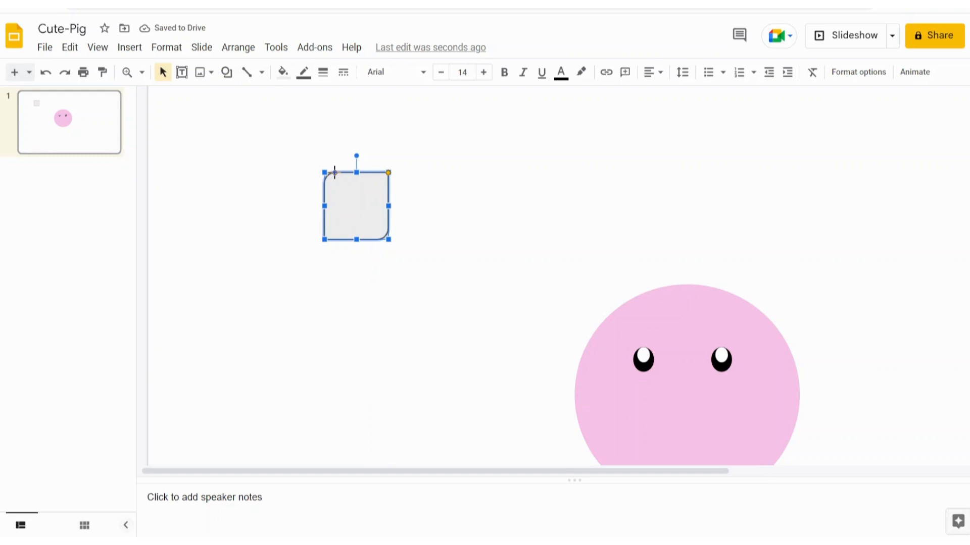
pyautogui.moveTo(334, 172); pyautogui.dragTo(345, 173)
pyautogui.moveTo(356, 156); pyautogui.dragTo(280, 166)
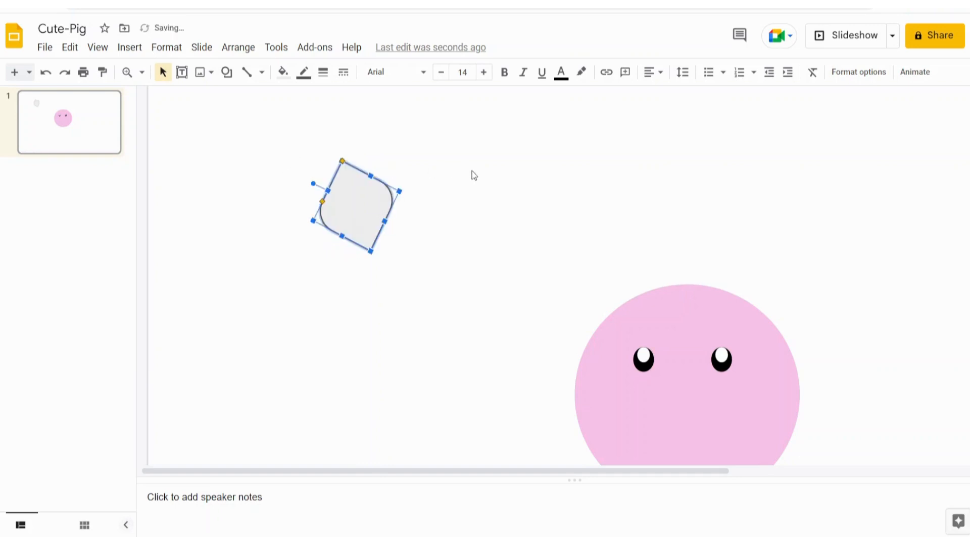
# Make the rotated ear shape's outline transparent and fill it with the saved custom light pink.
pyautogui.click(306, 77)
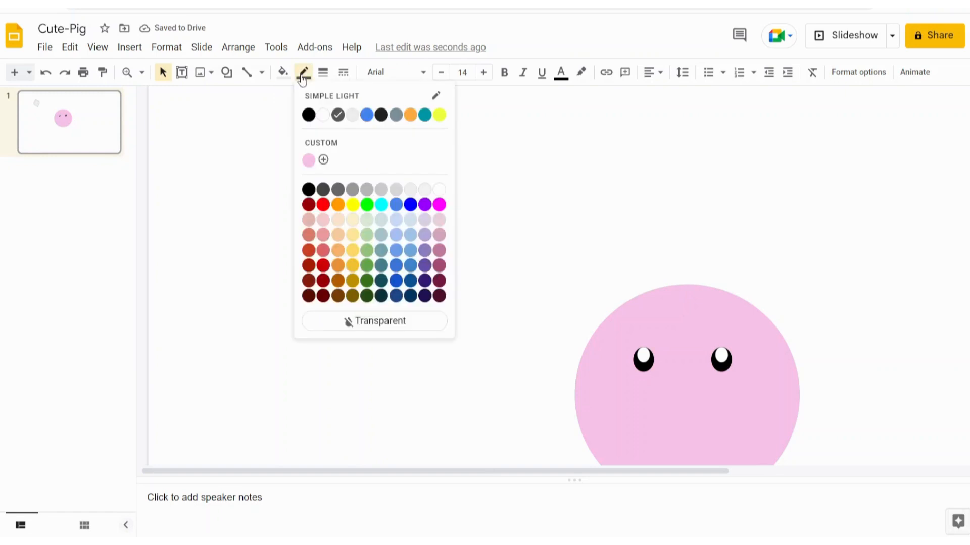
pyautogui.click(354, 327)
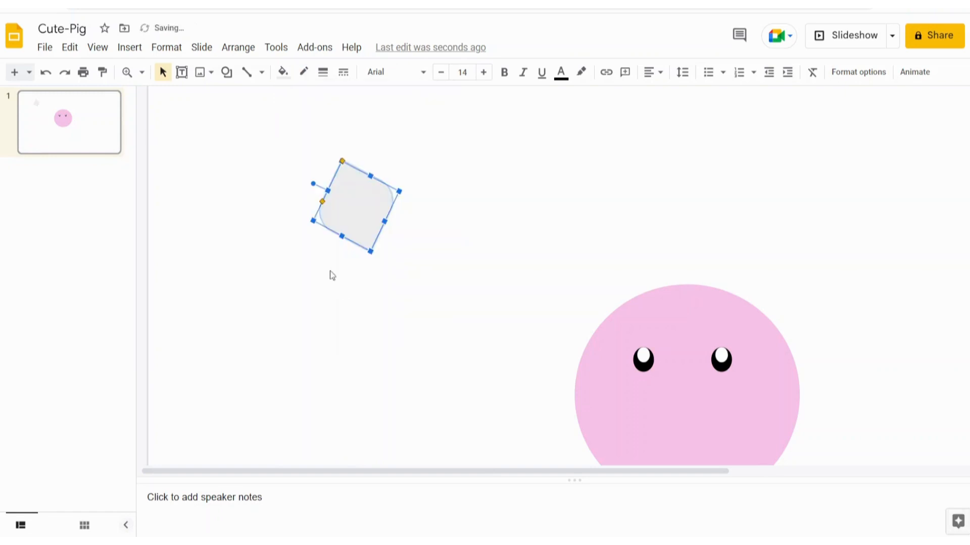
pyautogui.click(283, 77)
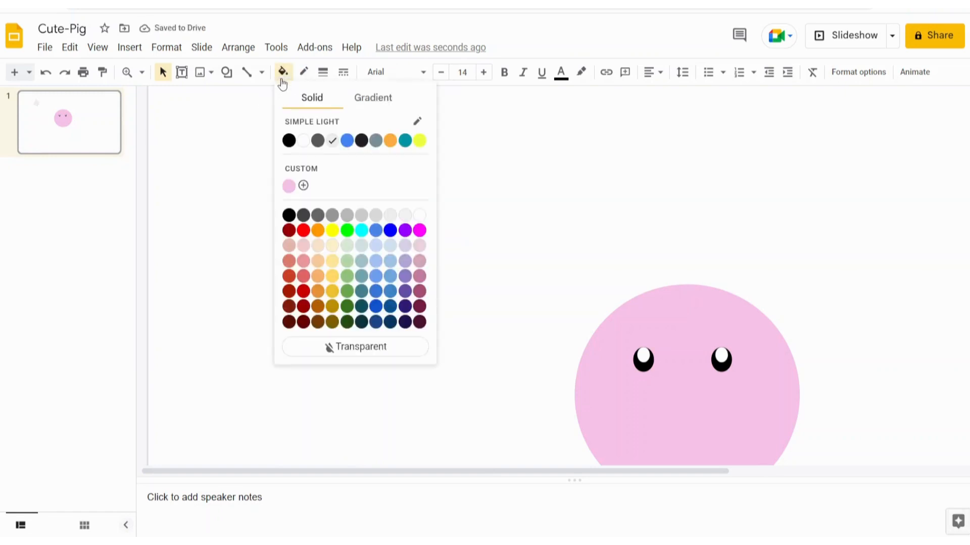
pyautogui.click(288, 187)
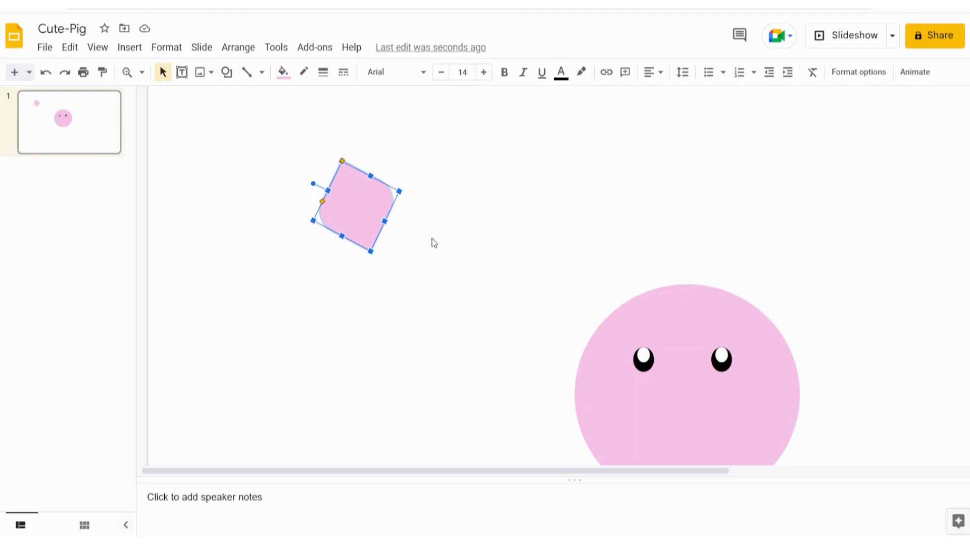
# Duplicate the ear shape and fill the copy with the custom darker pink #fa72d3ff.
pyautogui.hotkey('ctrl', 'd')
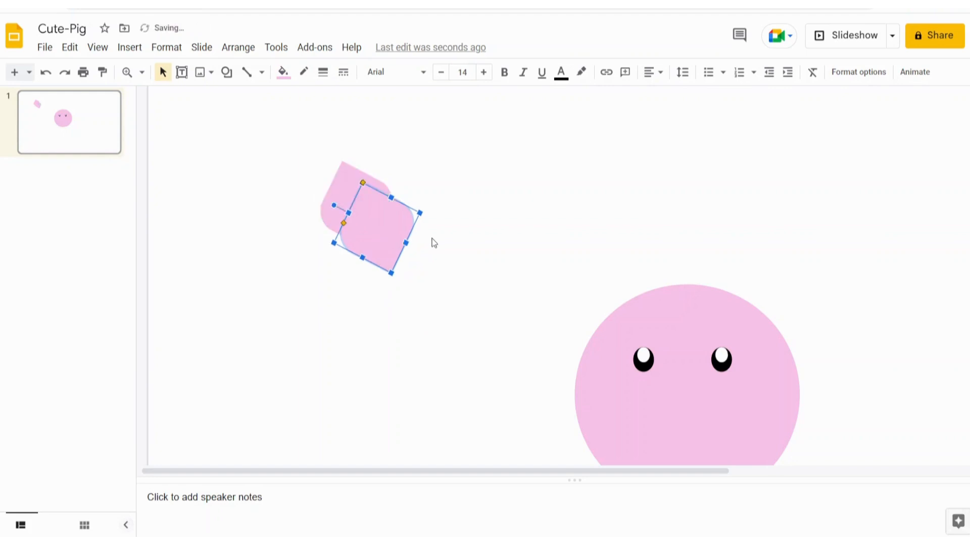
pyautogui.click(284, 76)
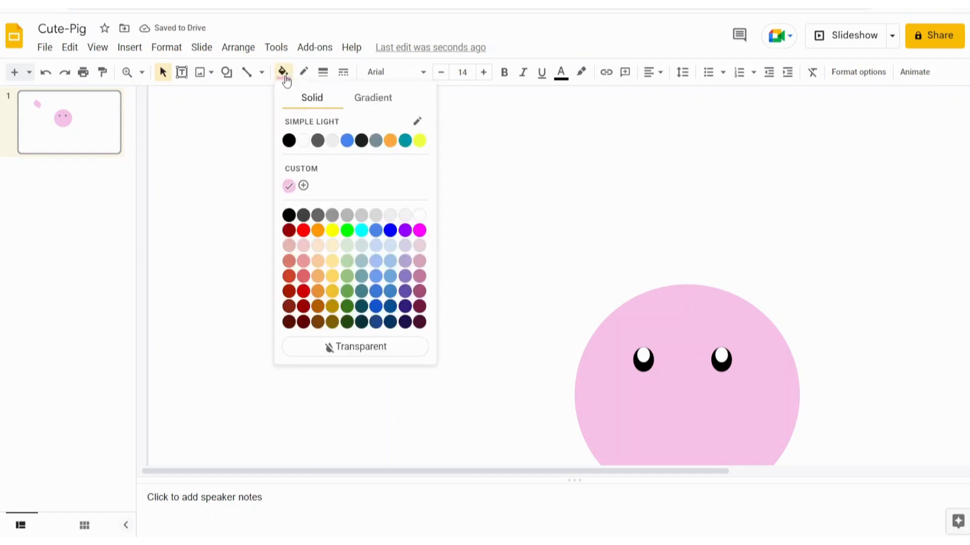
pyautogui.click(303, 186)
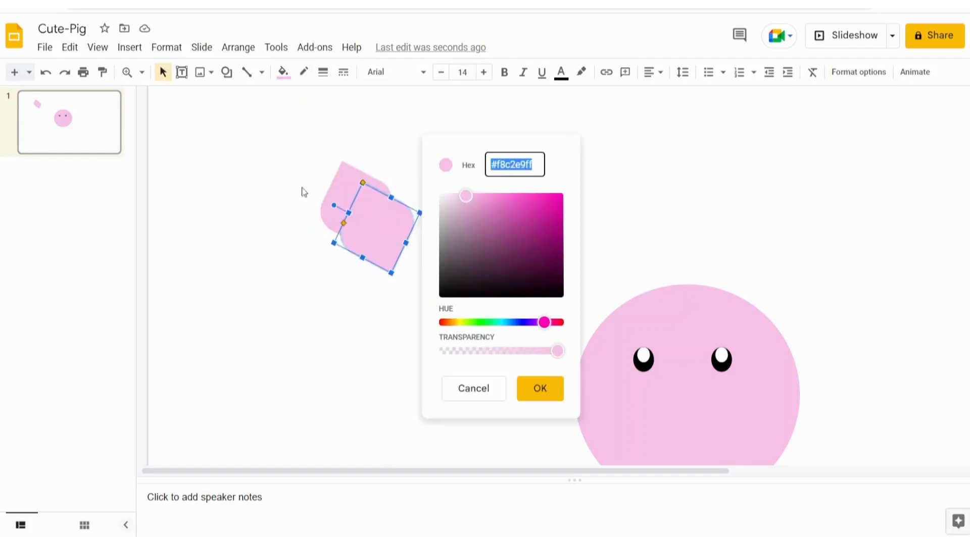
pyautogui.moveTo(465, 196); pyautogui.dragTo(508, 199)
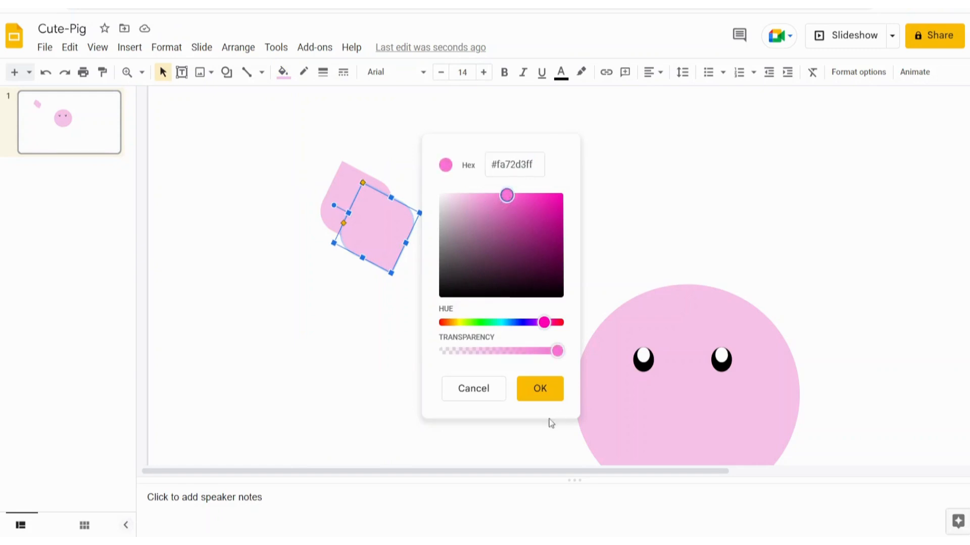
pyautogui.click(539, 389)
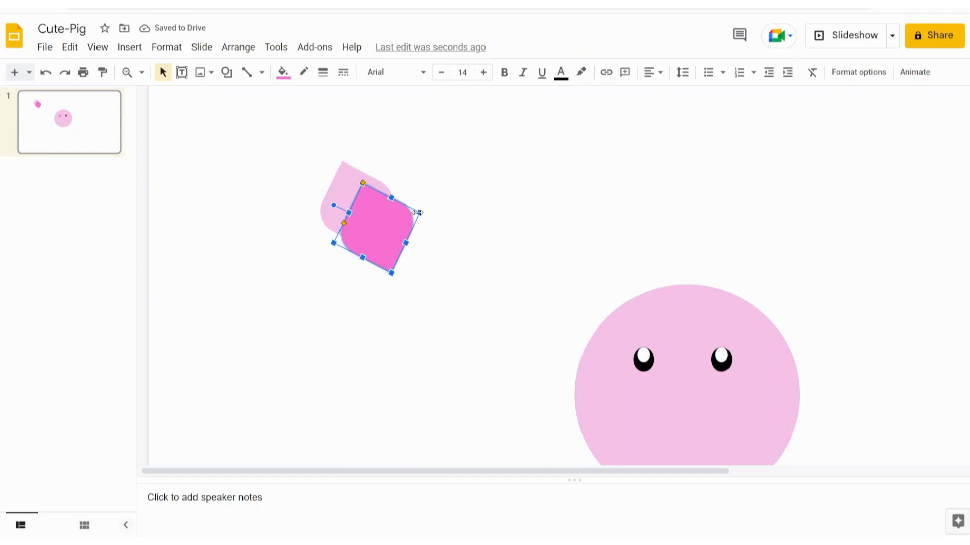
# Shrink the darker pink copy, centre it inside the light pink ear shape, and group the two shapes.
pyautogui.moveTo(419, 213); pyautogui.dragTo(353, 209)
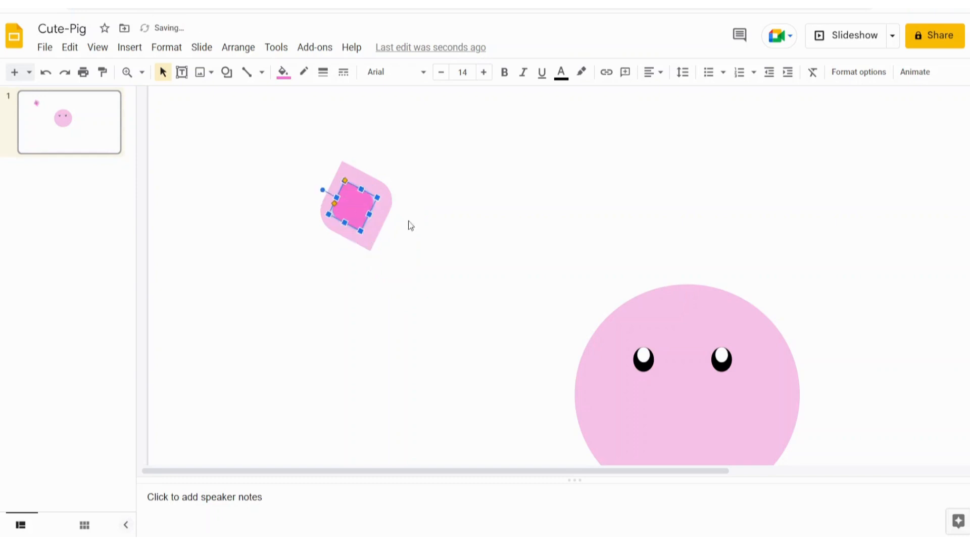
pyautogui.click(477, 234)
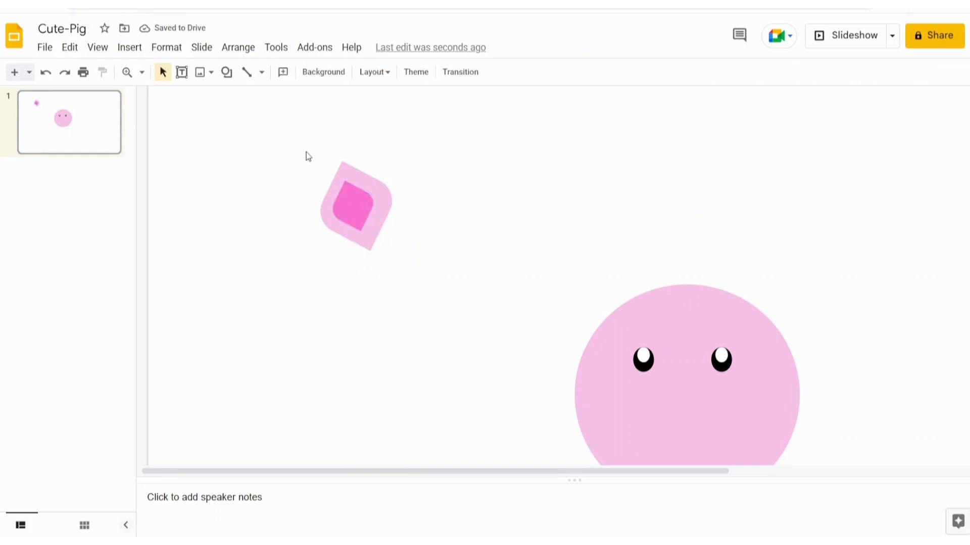
pyautogui.moveTo(302, 146); pyautogui.dragTo(403, 262)
pyautogui.click(234, 48)
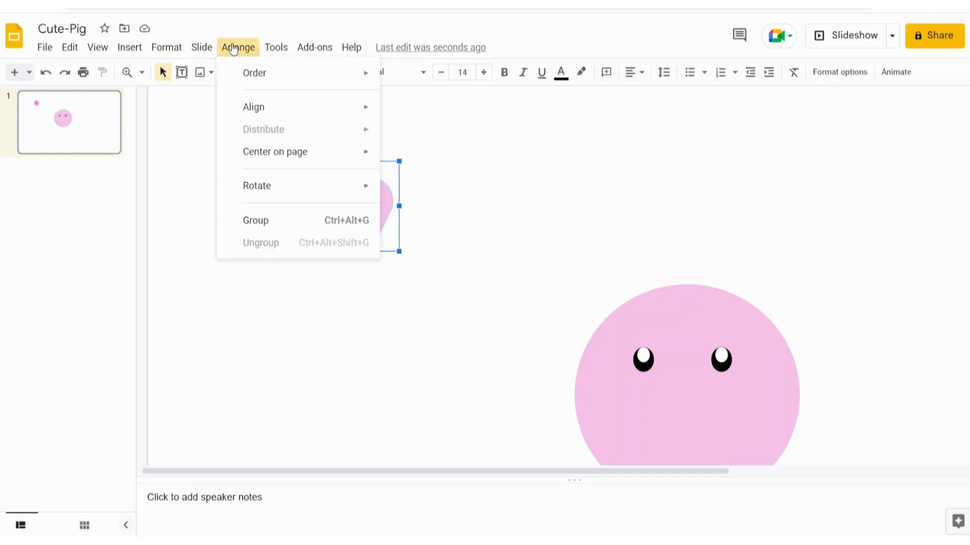
pyautogui.click(255, 220)
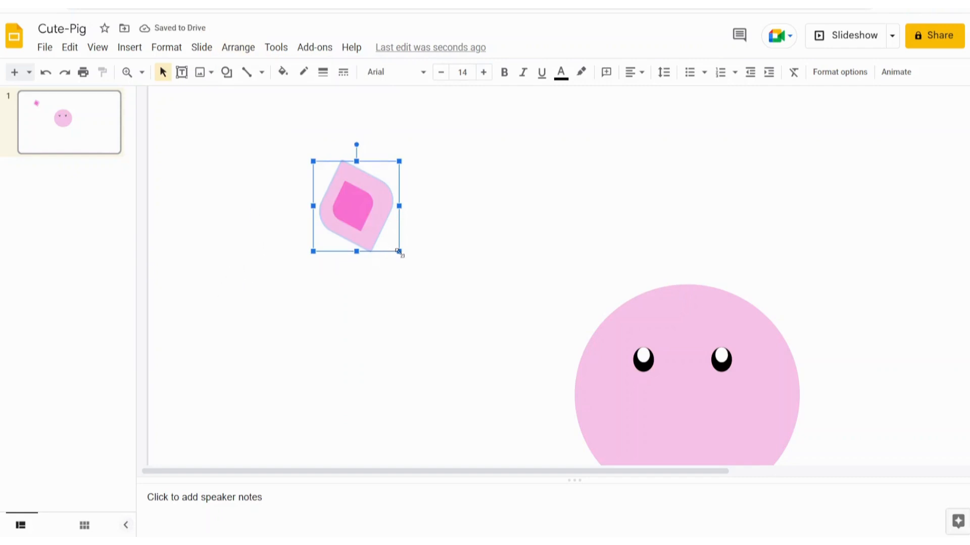
# Scale down the grouped ear and place it on the face's upper-left edge, rotated counterclockwise so its pointed corner faces up and outward.
pyautogui.moveTo(399, 252); pyautogui.dragTo(356, 223)
pyautogui.moveTo(347, 193); pyautogui.dragTo(624, 279)
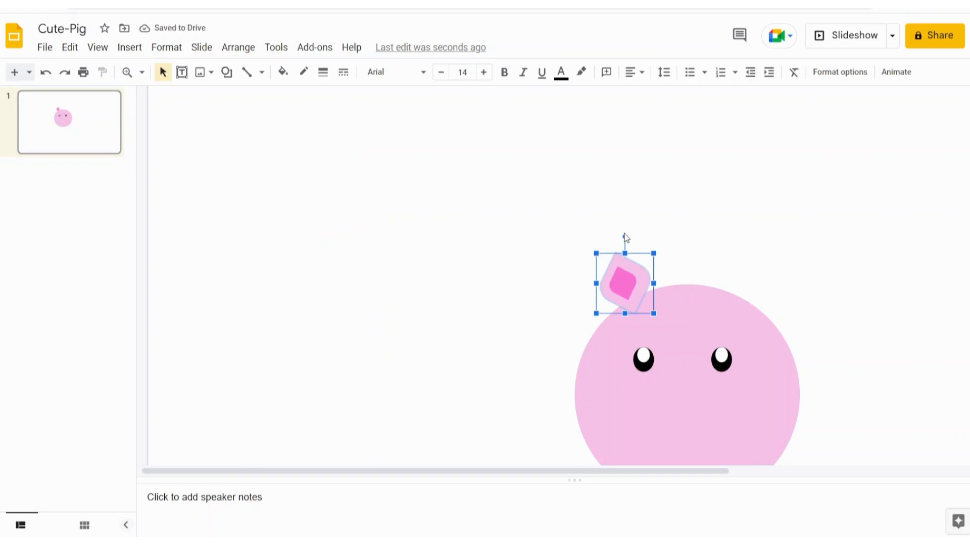
pyautogui.moveTo(623, 235)
pyautogui.mouseDown()
pyautogui.moveTo(602, 233)
pyautogui.moveTo(605, 241)
pyautogui.mouseUp()
pyautogui.moveTo(613, 288); pyautogui.dragTo(603, 302)
pyautogui.click(659, 219)
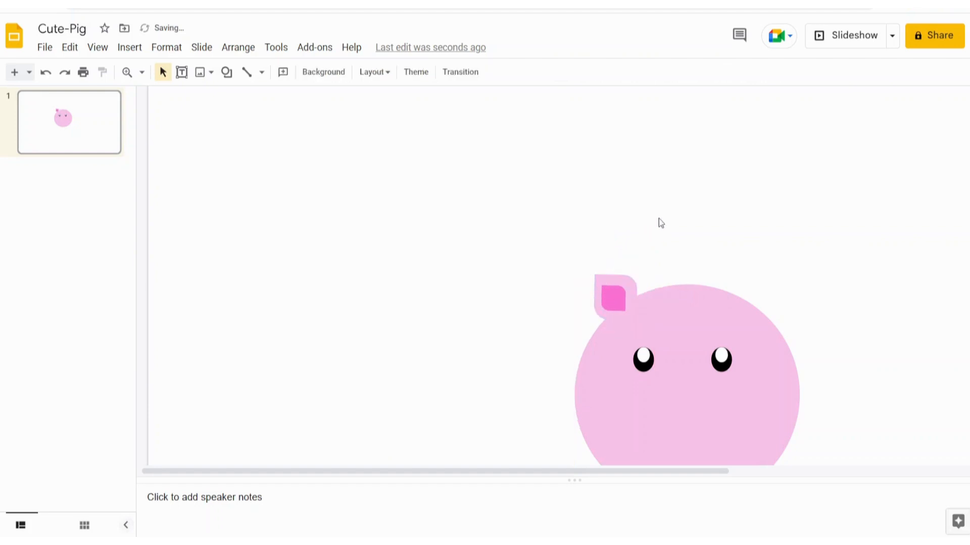
# Duplicate the ear, place the copy on the face's upper-right edge, and rotate it clockwise to point up and outward.
pyautogui.click(606, 300)
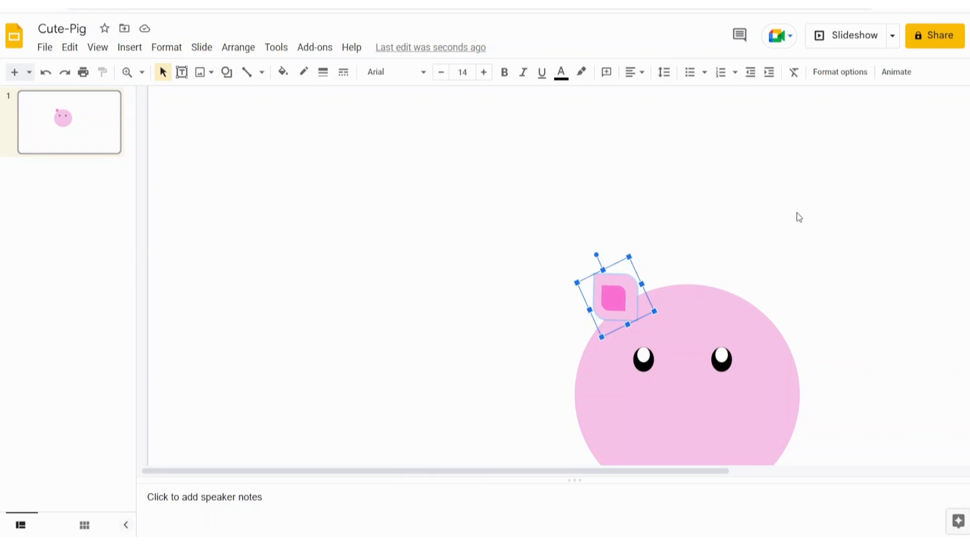
pyautogui.hotkey('ctrl', 'd')
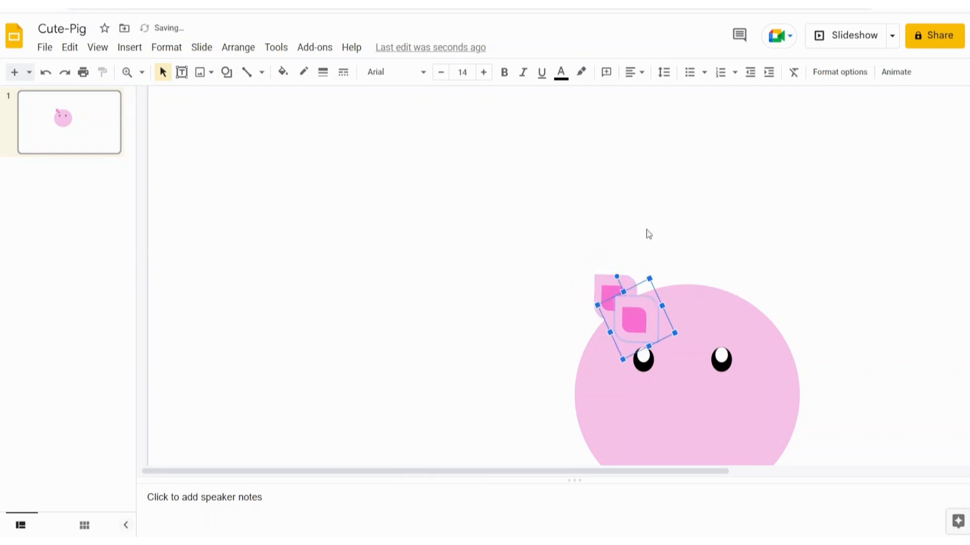
pyautogui.moveTo(630, 322); pyautogui.dragTo(741, 298)
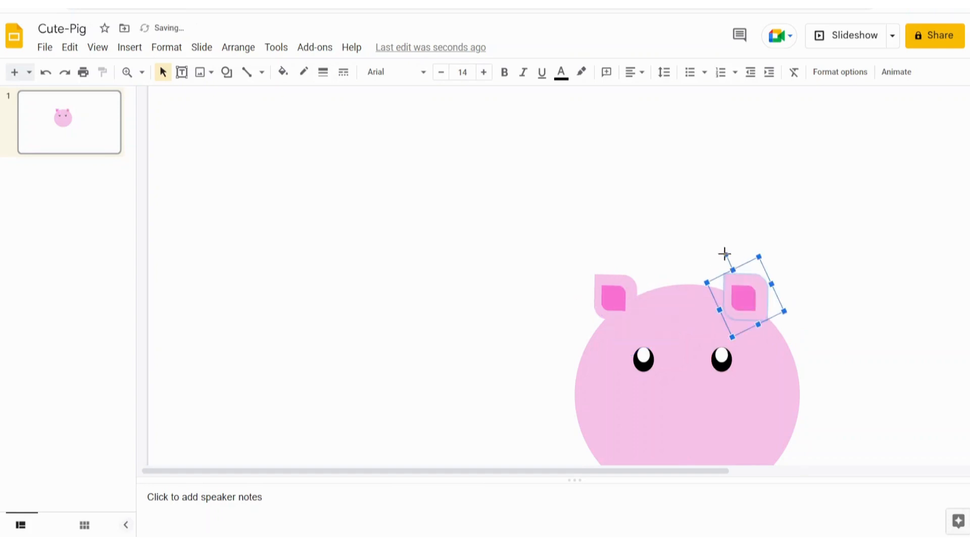
pyautogui.moveTo(724, 253); pyautogui.dragTo(773, 262)
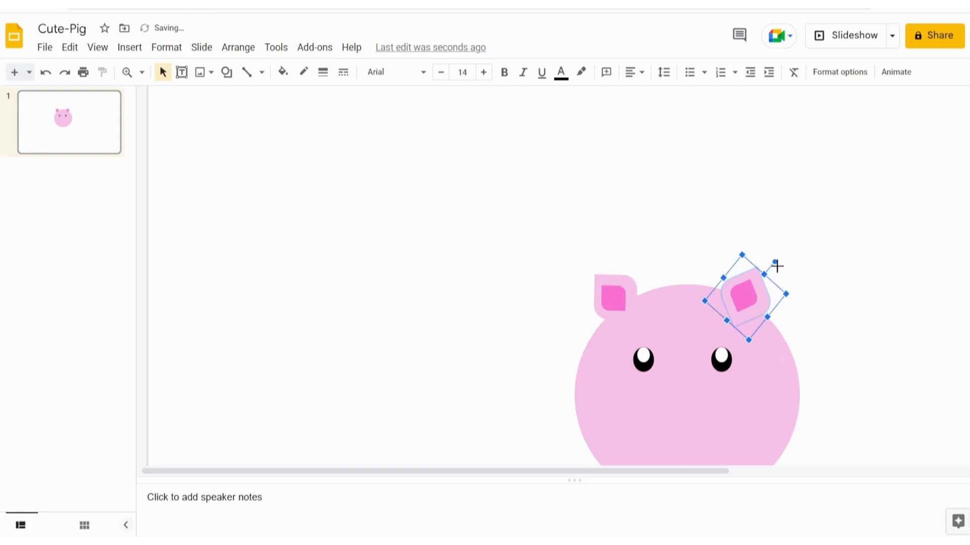
pyautogui.click(836, 256)
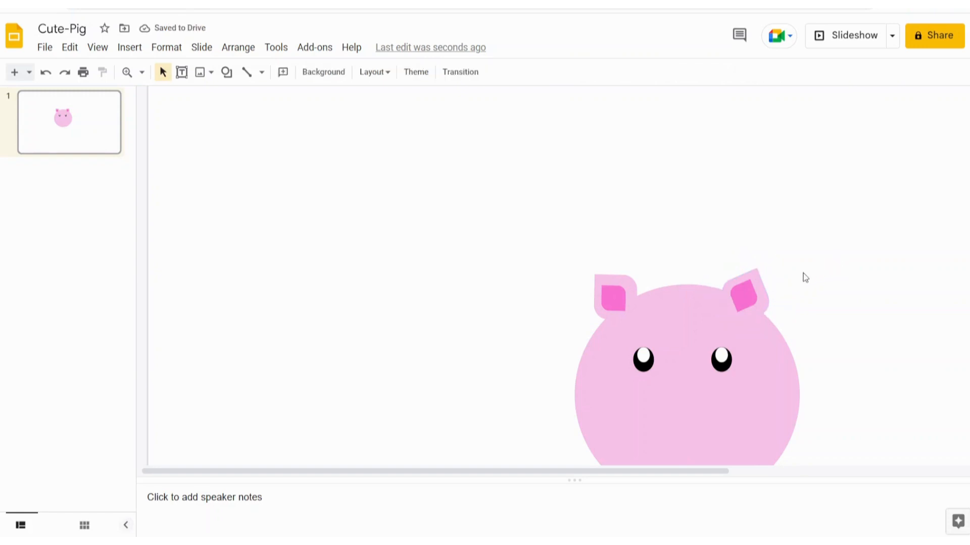
# Rotate the right ear slightly further clockwise and nudge it up a little on the face's edge.
pyautogui.click(742, 278)
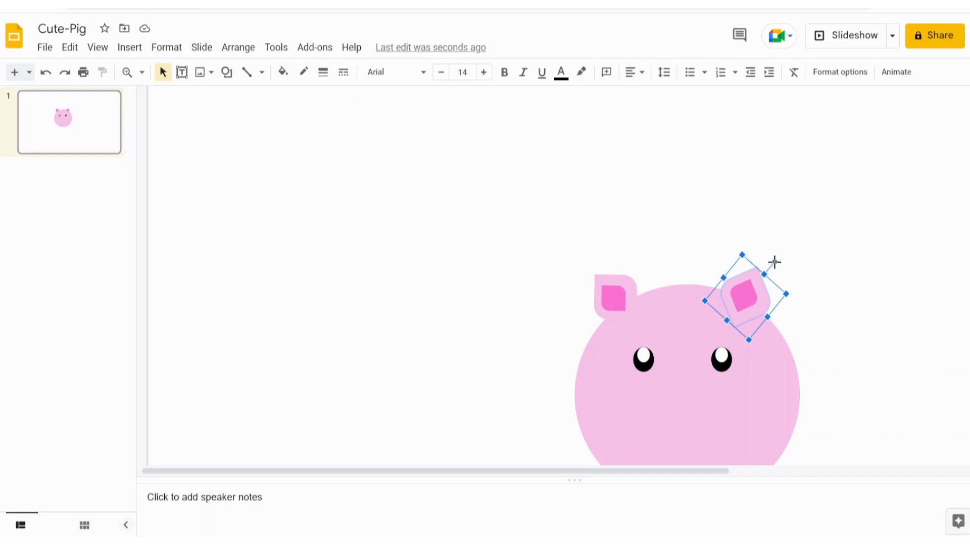
pyautogui.moveTo(774, 262); pyautogui.dragTo(778, 271)
pyautogui.scroll(-3, 893, 239)
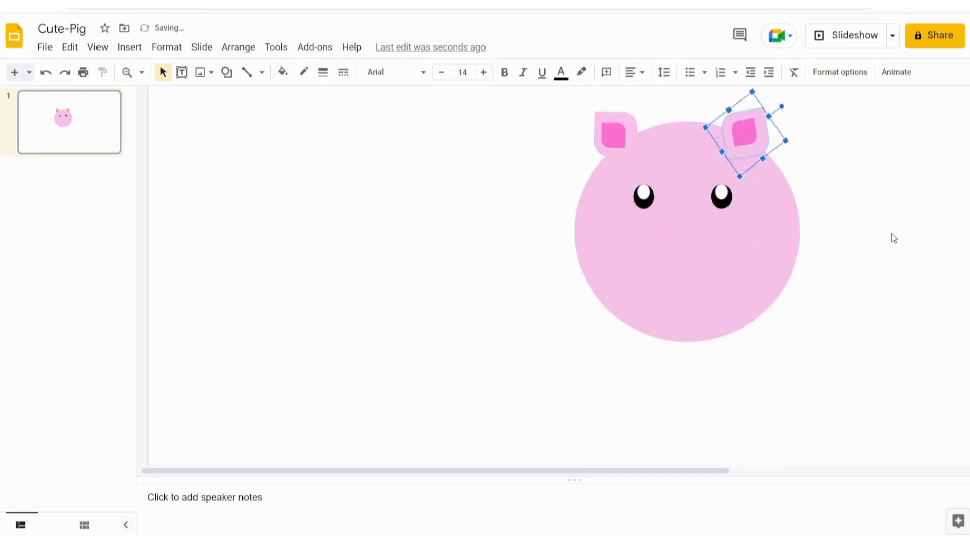
pyautogui.scroll(3, 893, 237)
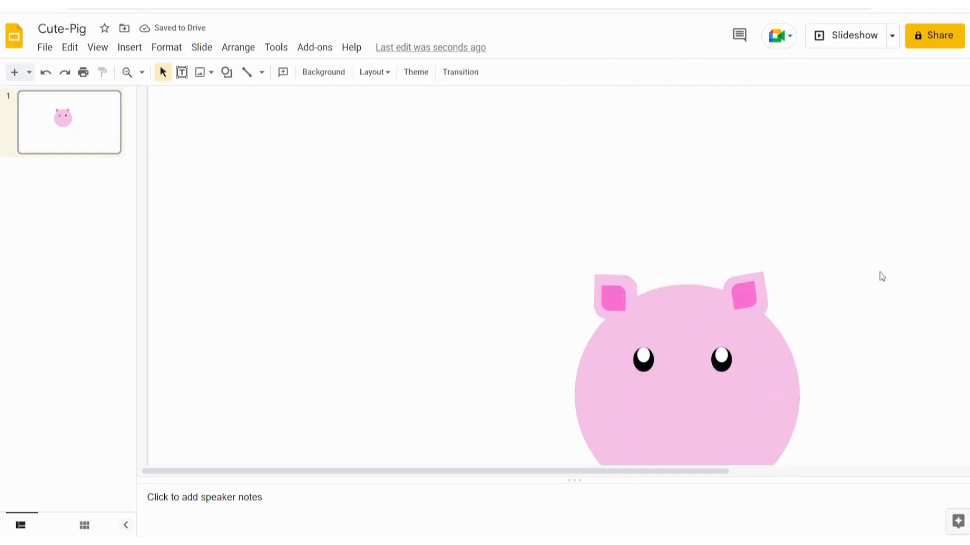
pyautogui.scroll(-3, 878, 273)
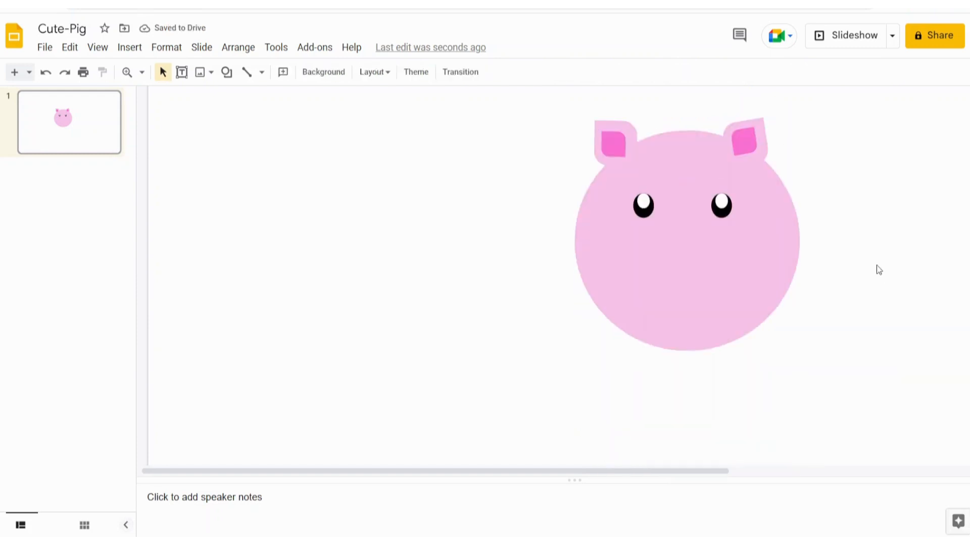
pyautogui.scroll(3, 859, 257)
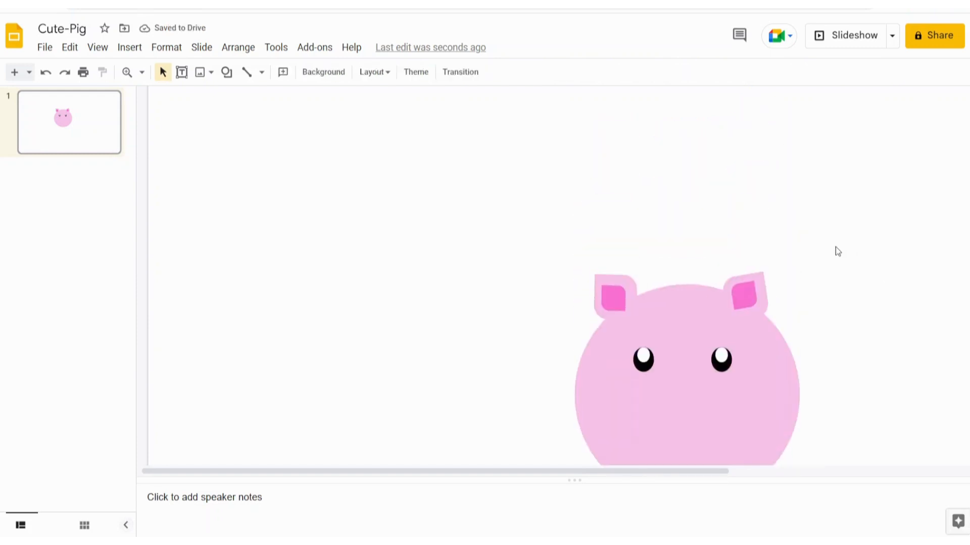
pyautogui.click(757, 281)
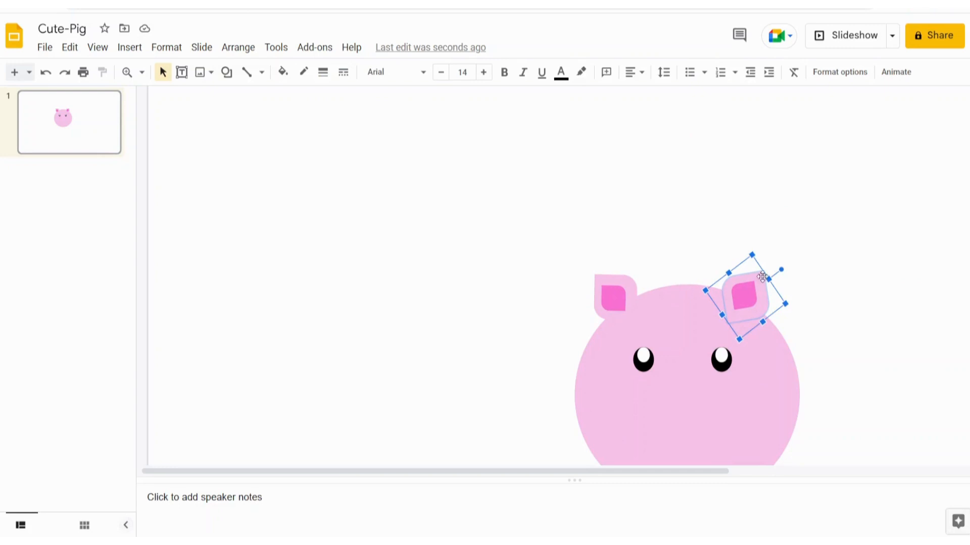
pyautogui.moveTo(762, 276); pyautogui.dragTo(758, 269)
pyautogui.click(816, 257)
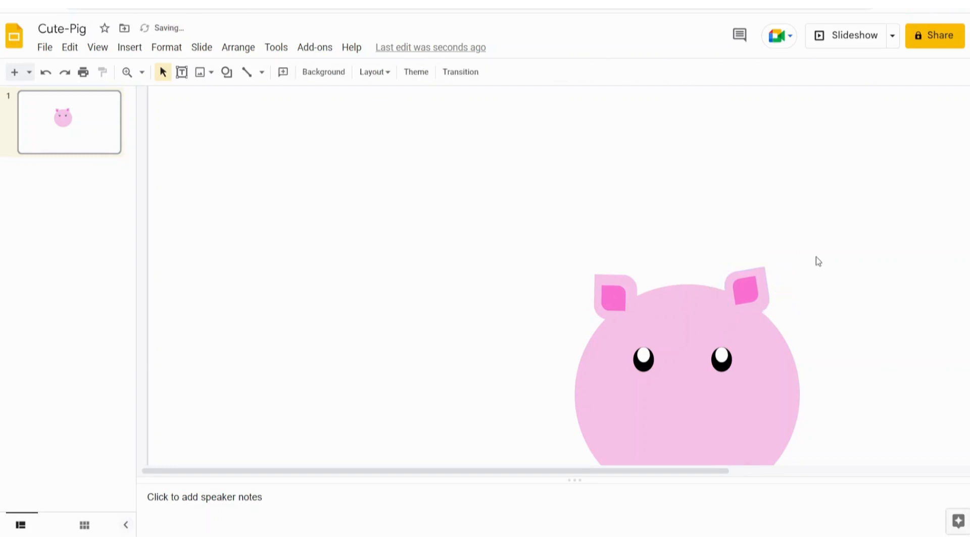
# Draw a circle for the snout and centre it on the face just below and between the eyes.
pyautogui.scroll(-3, 460, 253)
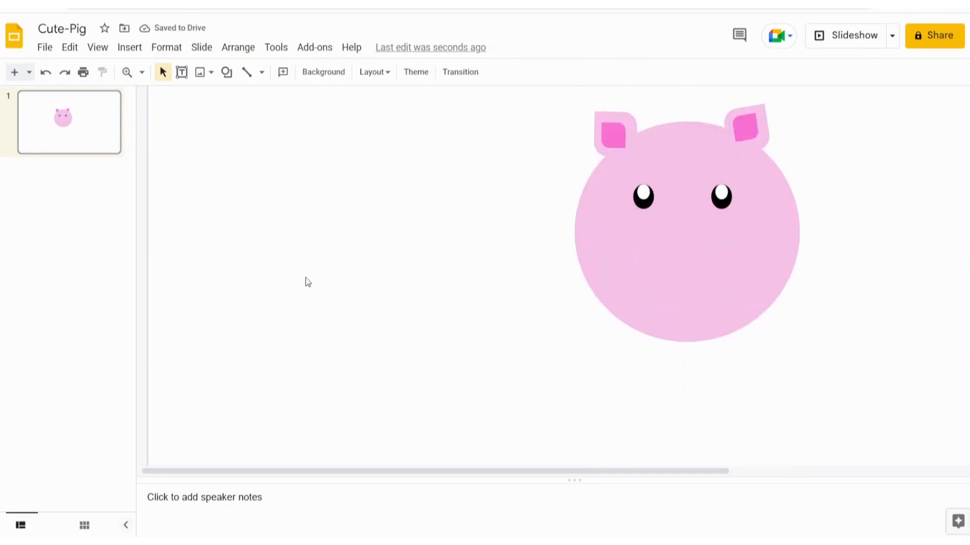
pyautogui.click(229, 74)
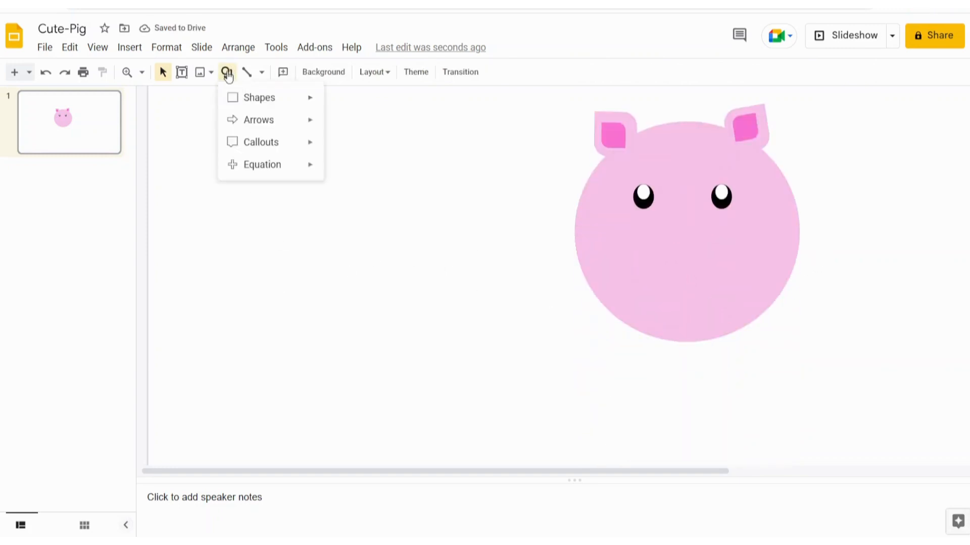
pyautogui.moveTo(244, 101)
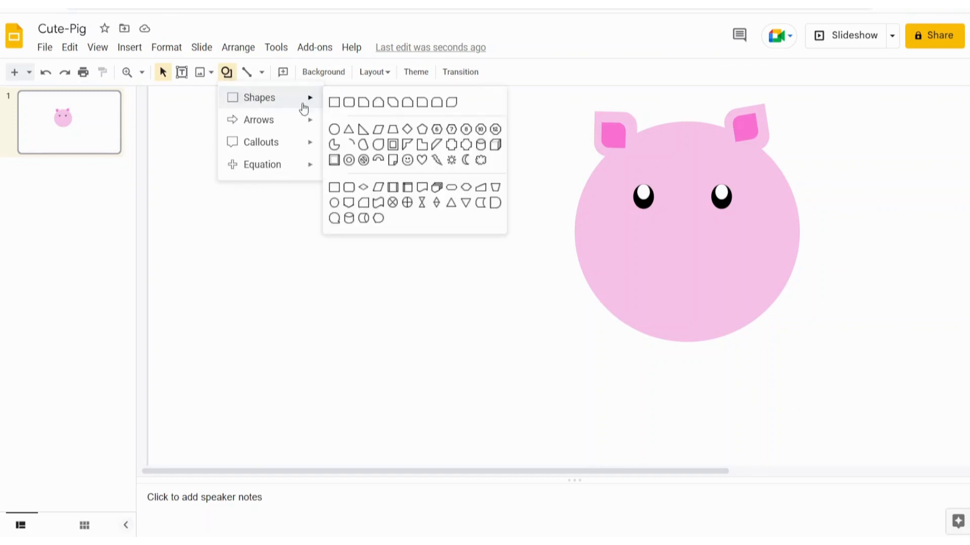
pyautogui.click(334, 130)
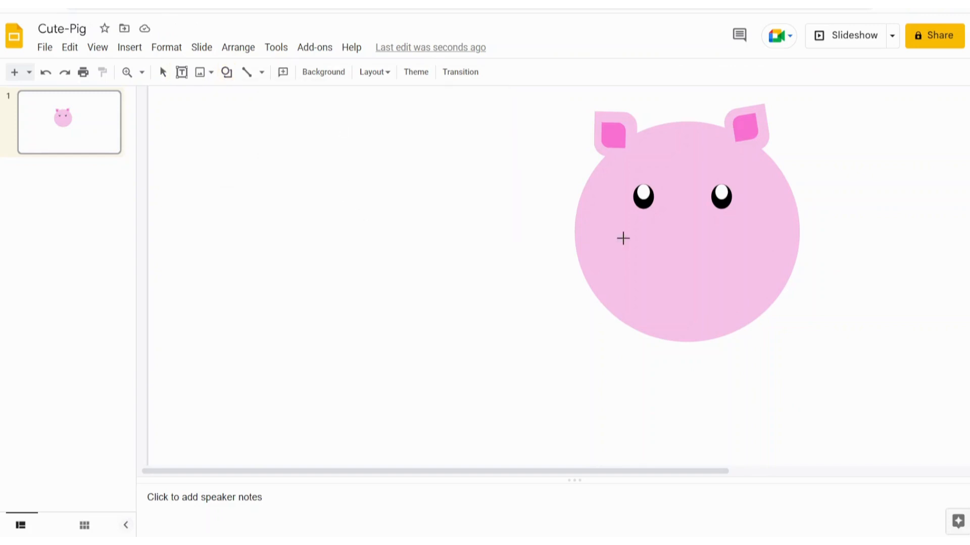
pyautogui.moveTo(688, 231); pyautogui.dragTo(752, 298)
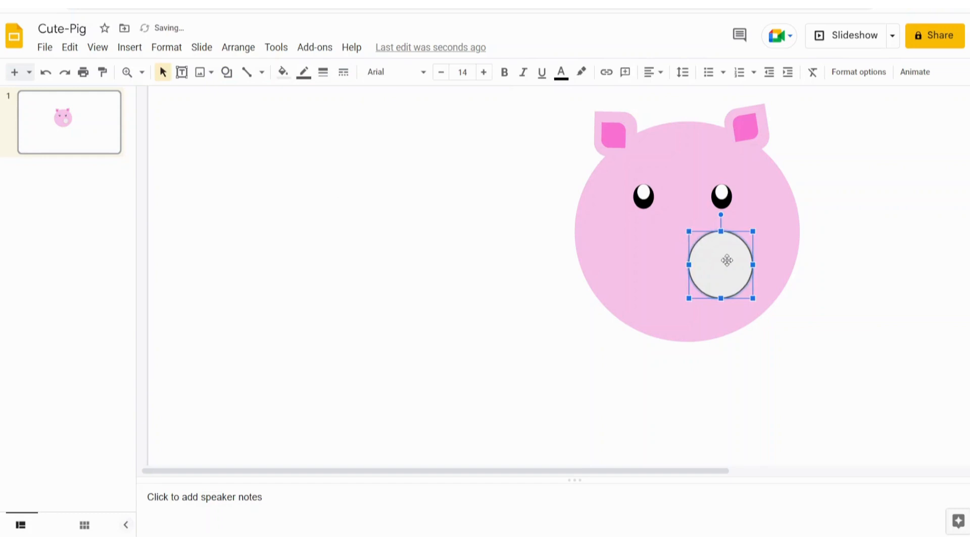
pyautogui.moveTo(725, 260); pyautogui.dragTo(691, 234)
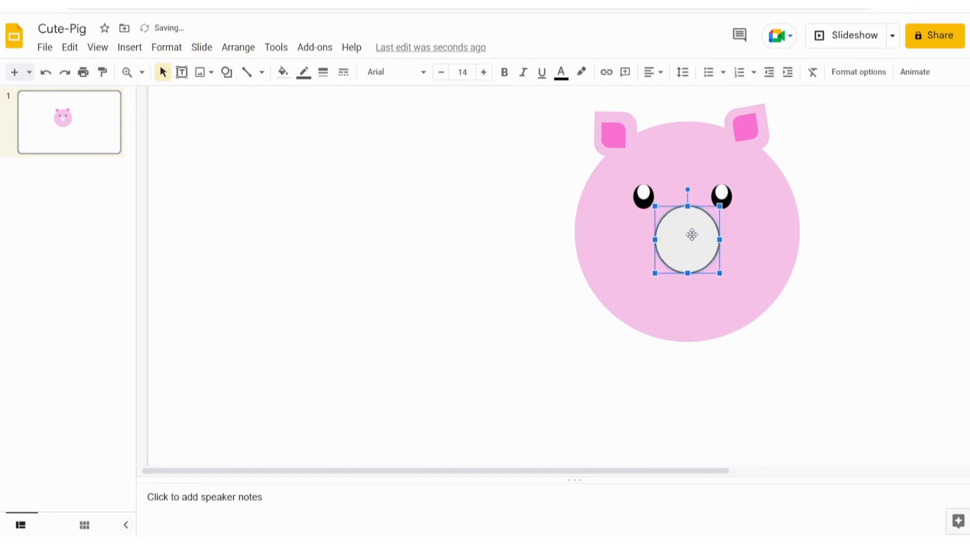
# Make the snout circle's outline transparent and fill it with the saved custom darker pink.
pyautogui.click(303, 74)
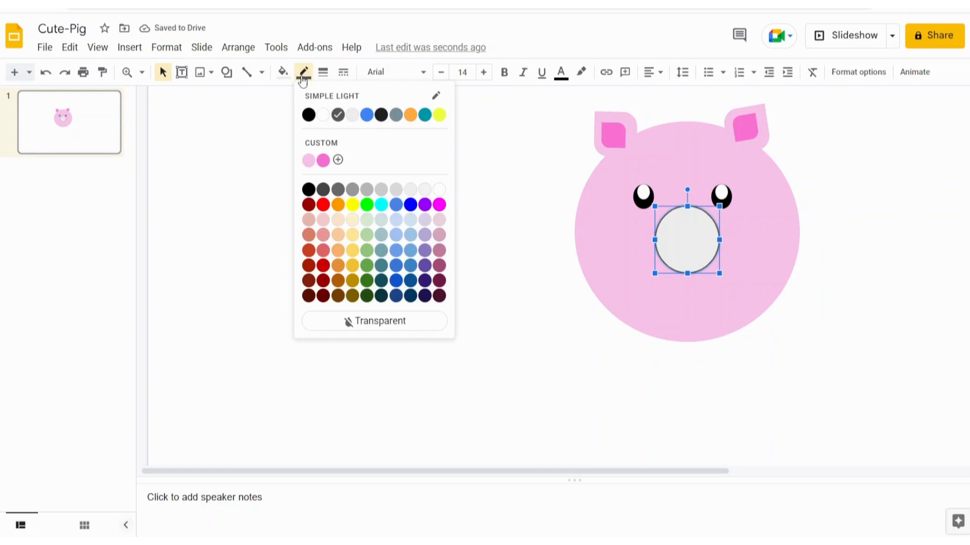
pyautogui.click(362, 326)
pyautogui.click(291, 74)
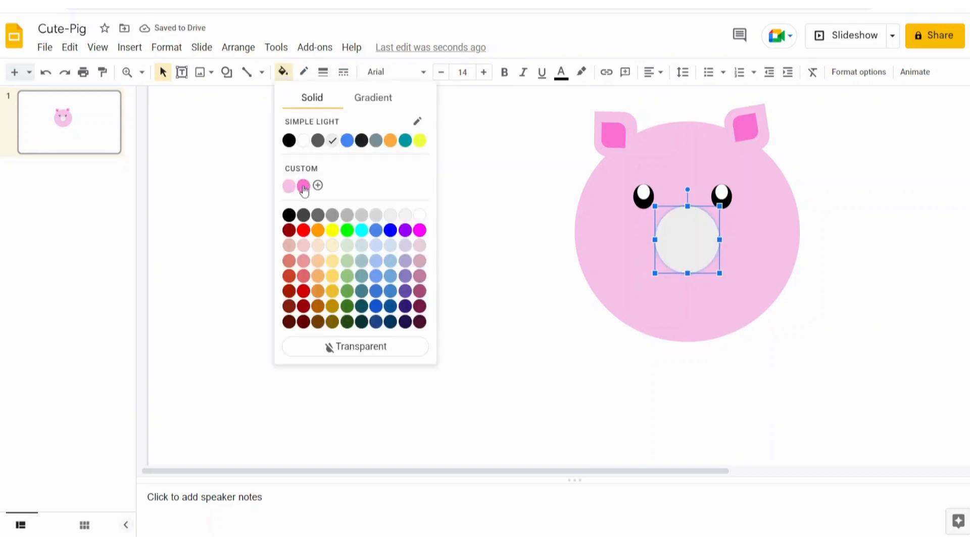
pyautogui.click(304, 187)
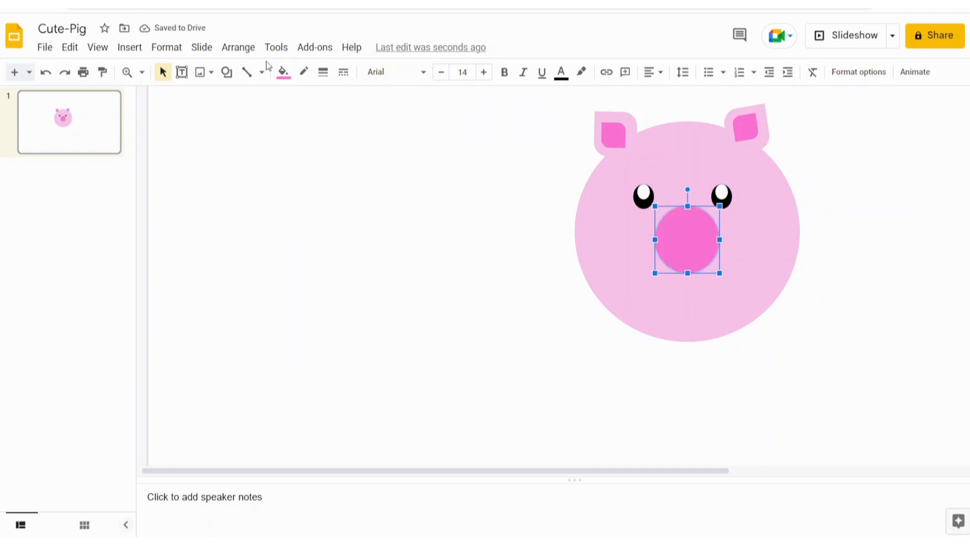
# Add another circle filled with the custom light pink, shrink it to nostril size, and place it on the snout's left half.
pyautogui.click(225, 73)
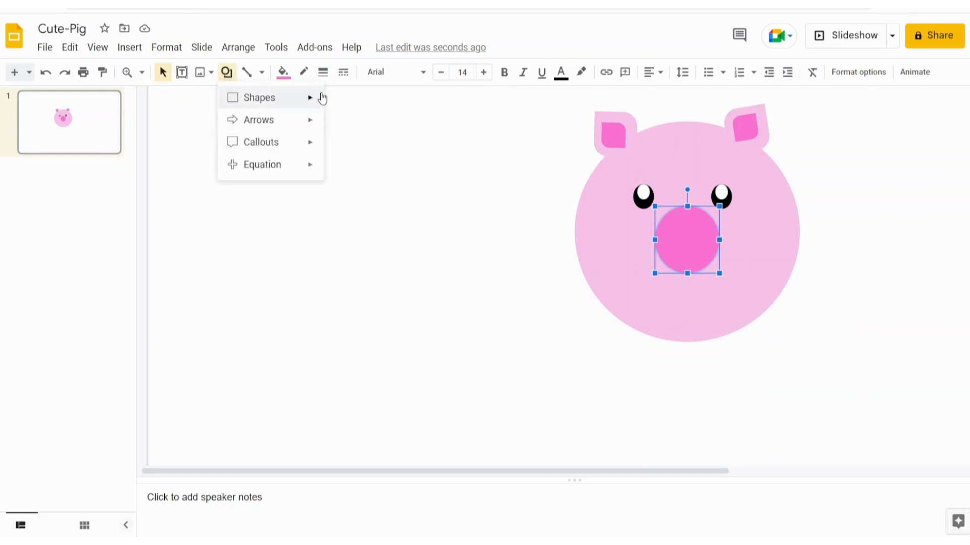
pyautogui.click(334, 129)
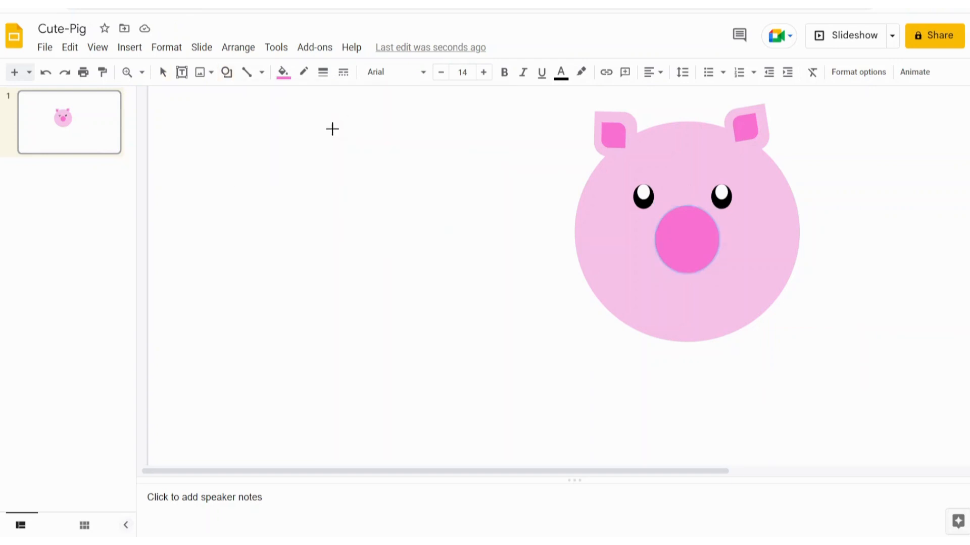
pyautogui.click(410, 190)
pyautogui.click(283, 72)
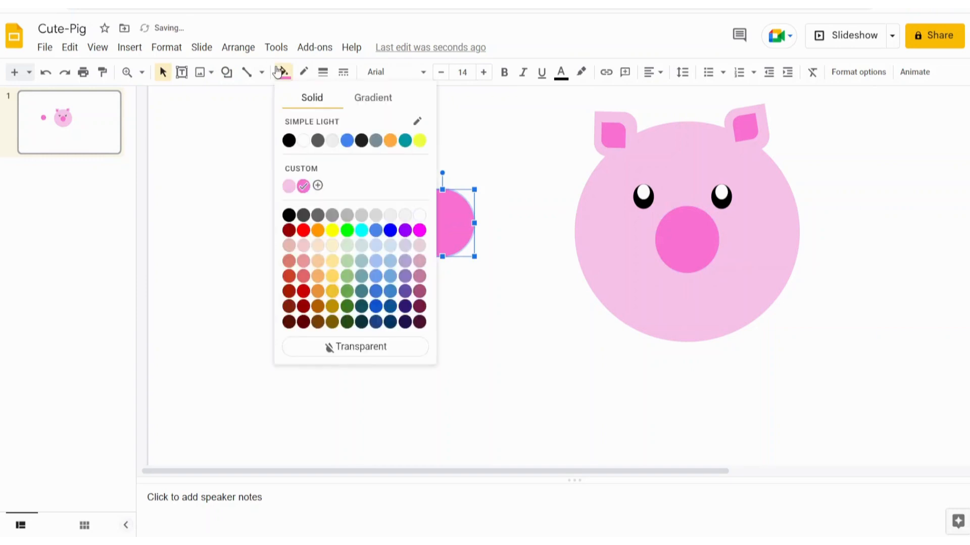
pyautogui.click(288, 187)
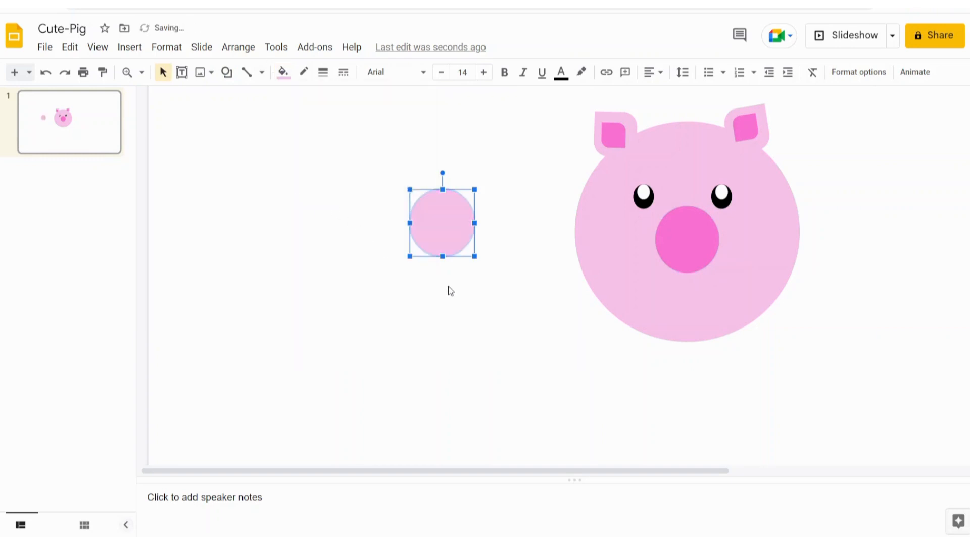
pyautogui.moveTo(474, 256); pyautogui.dragTo(428, 207)
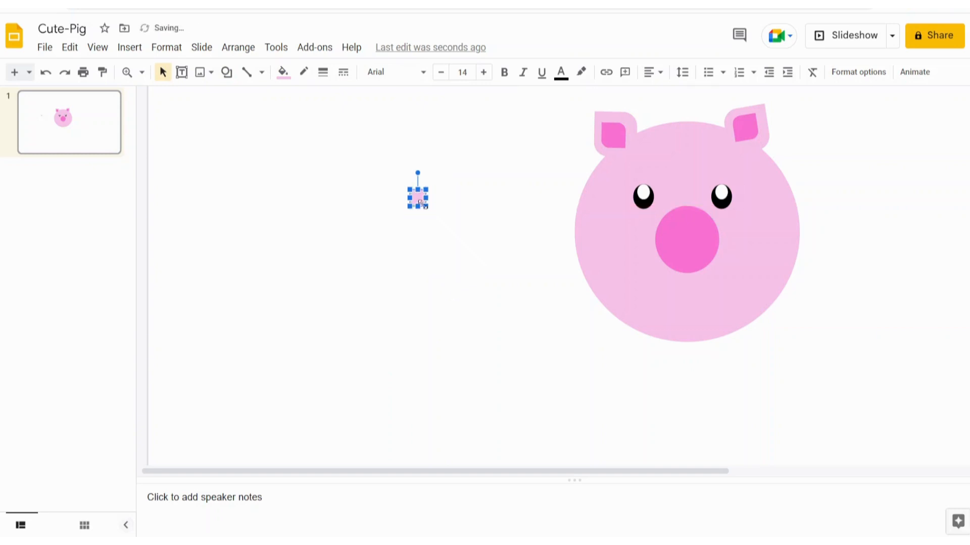
pyautogui.moveTo(568, 229); pyautogui.dragTo(676, 240)
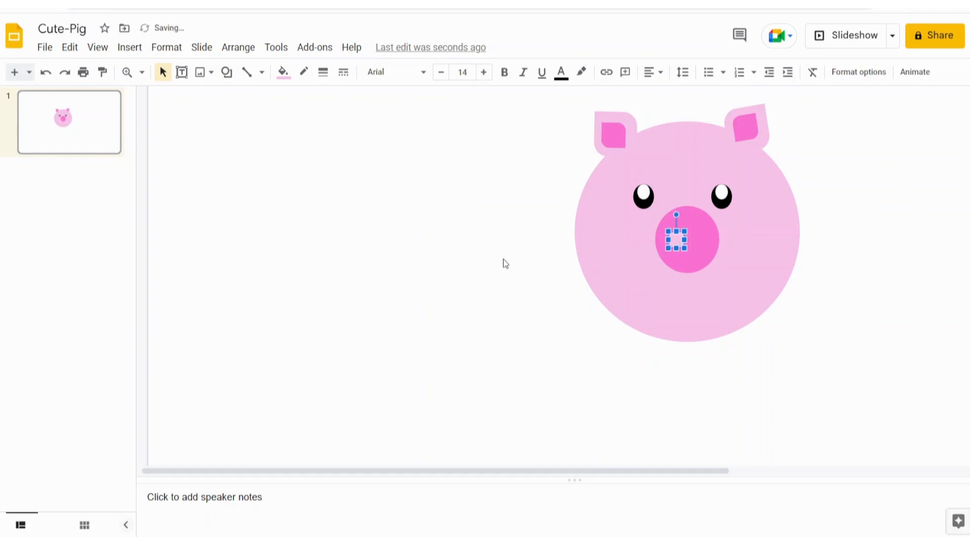
# Duplicate the nostril and place the copy level with it on the snout's right half.
pyautogui.hotkey('ctrl', 'd')
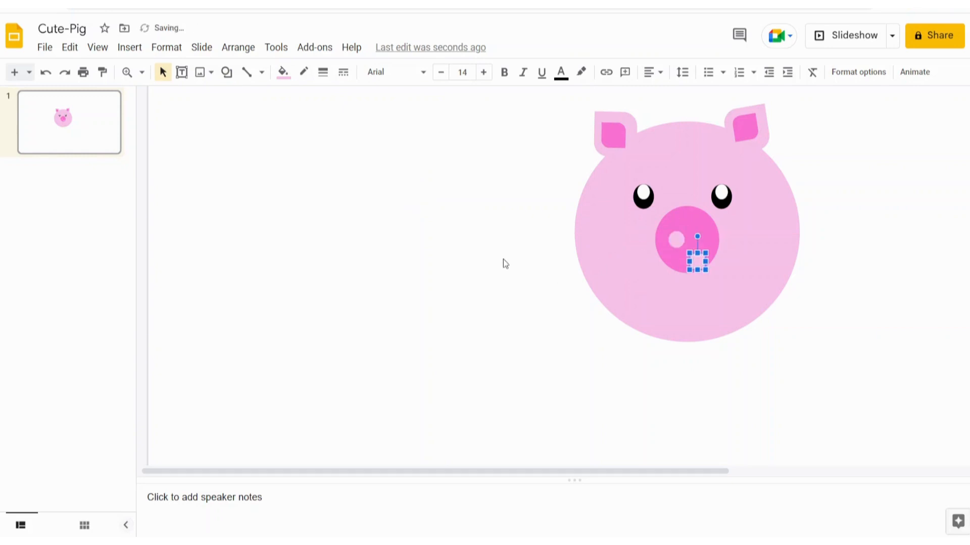
pyautogui.moveTo(696, 261); pyautogui.dragTo(702, 240)
pyautogui.click(470, 218)
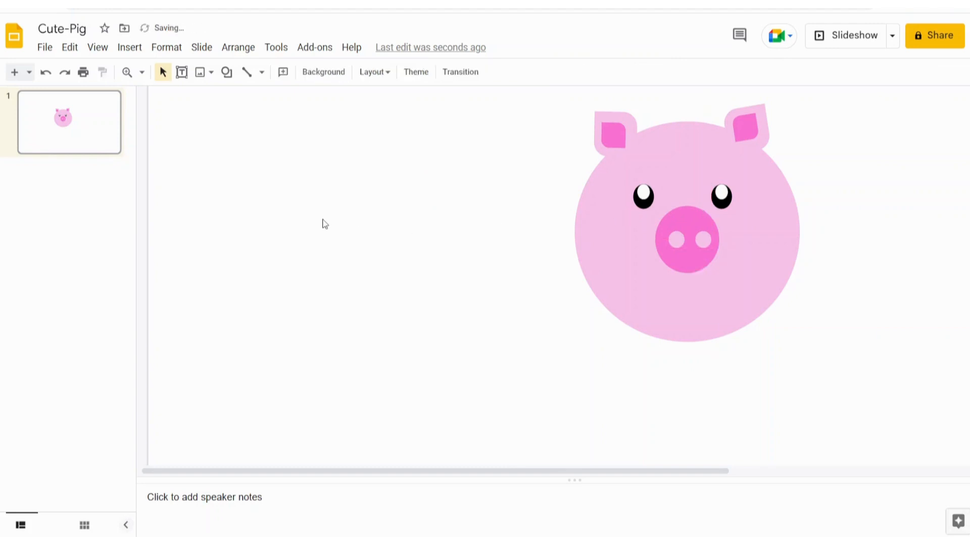
# Add a moon shape on the empty area to the lower left of the pig's face.
pyautogui.moveTo(241, 472); pyautogui.dragTo(329, 471)
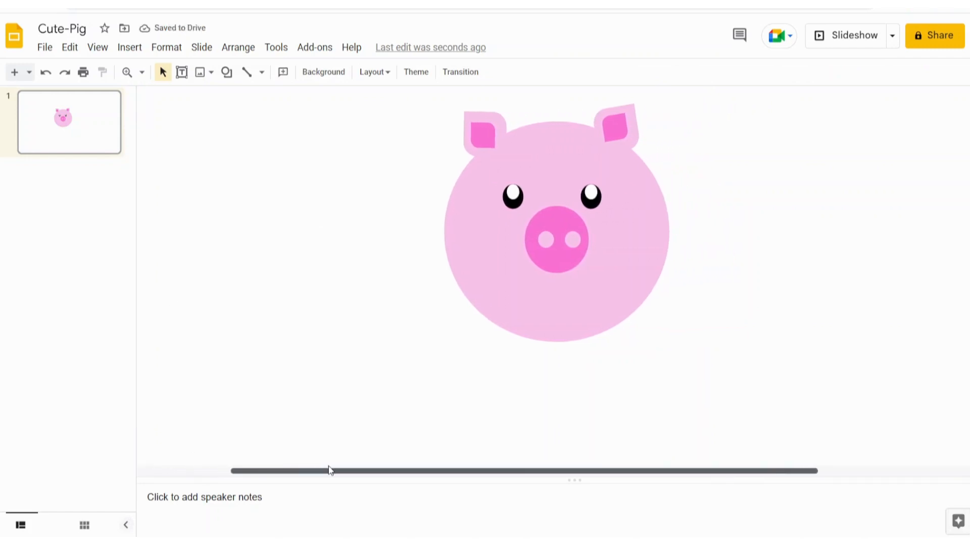
pyautogui.click(229, 79)
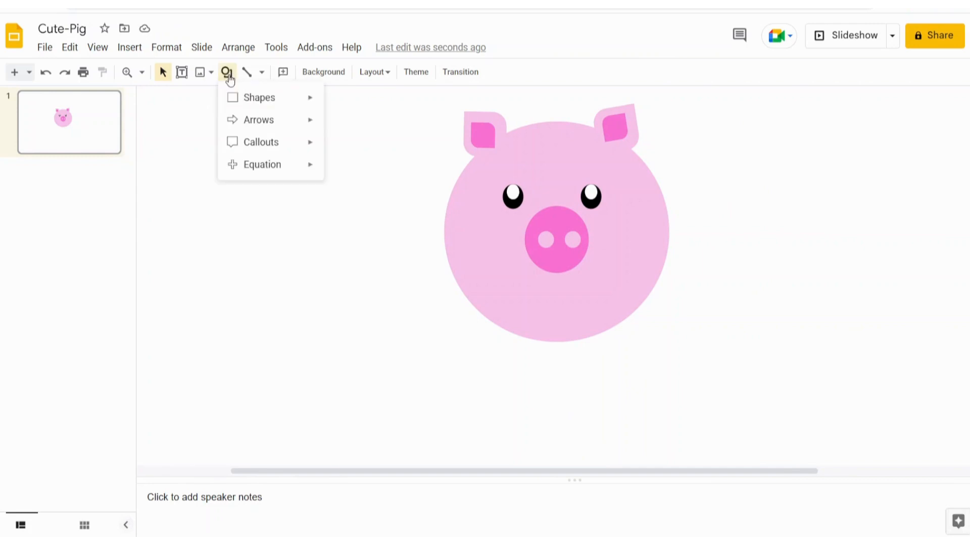
pyautogui.moveTo(234, 99)
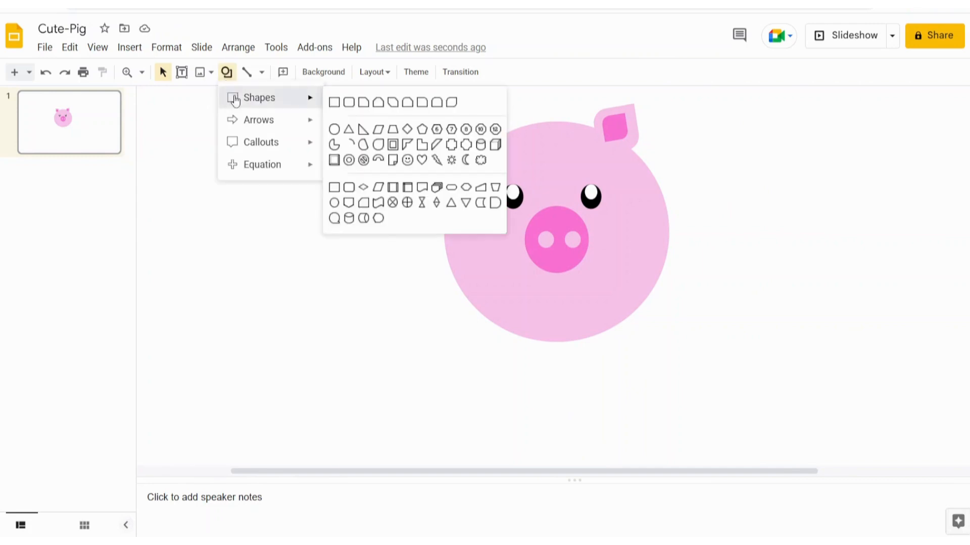
pyautogui.click(465, 160)
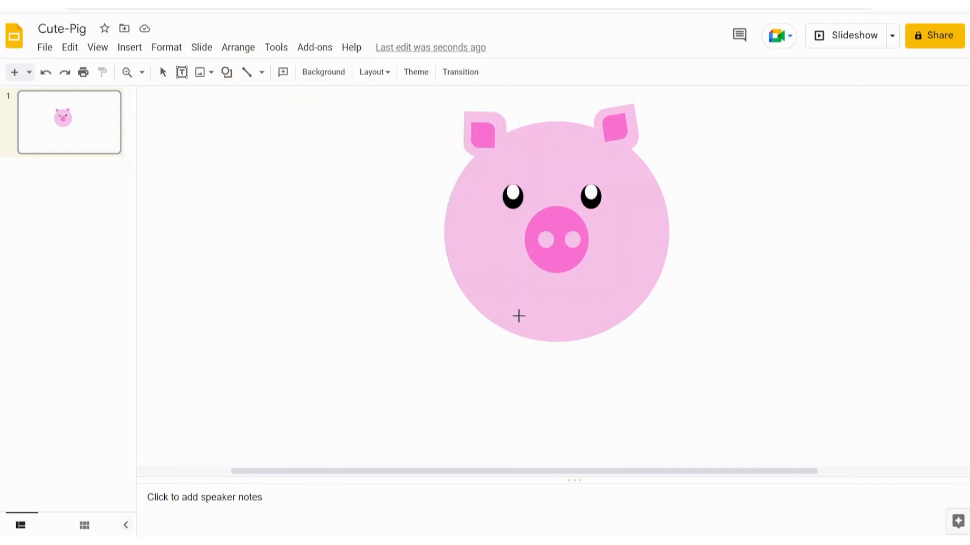
pyautogui.click(316, 306)
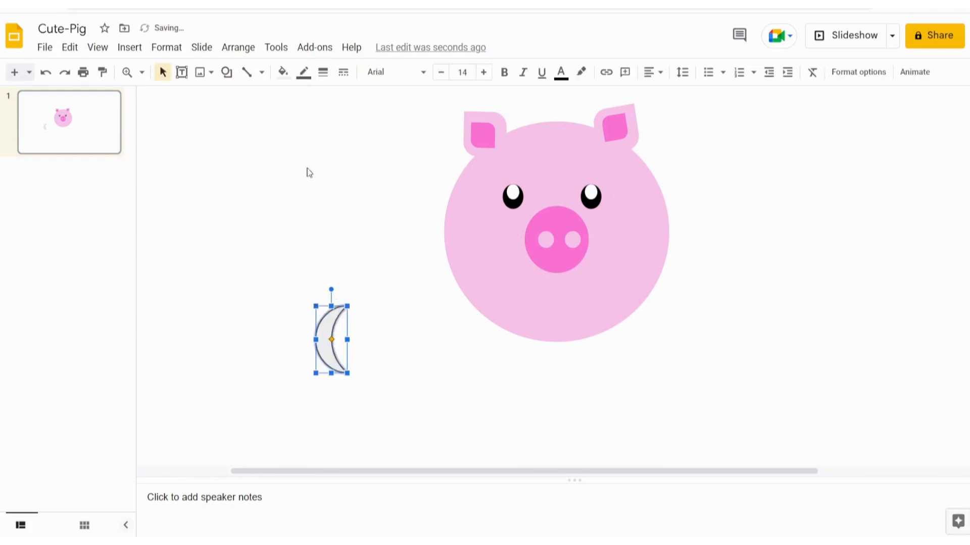
# Fill the moon shape with black and make its outline transparent.
pyautogui.click(283, 74)
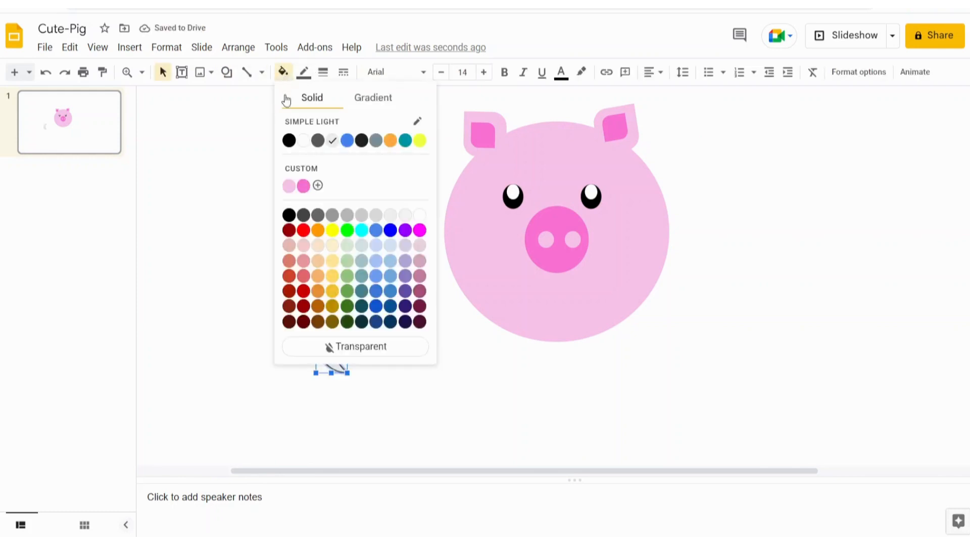
pyautogui.click(289, 215)
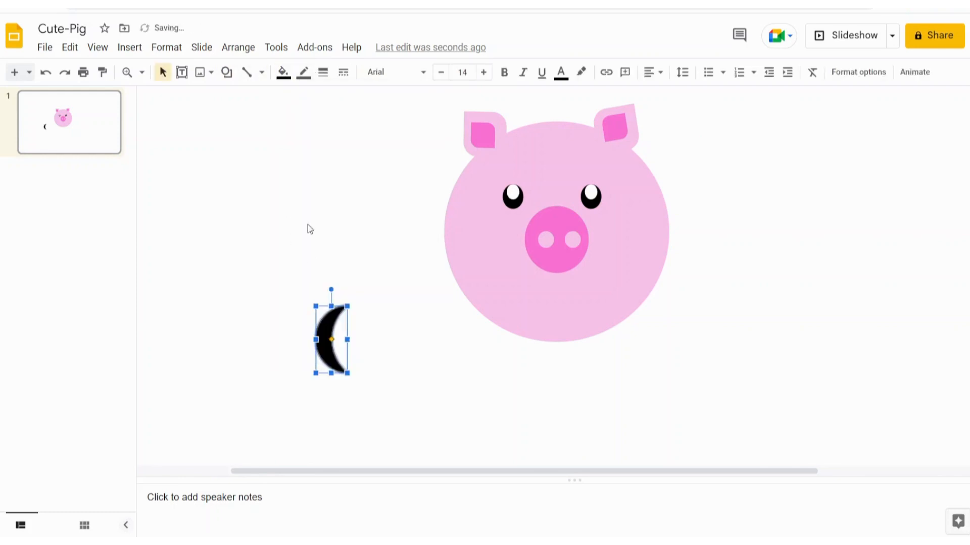
pyautogui.click(303, 72)
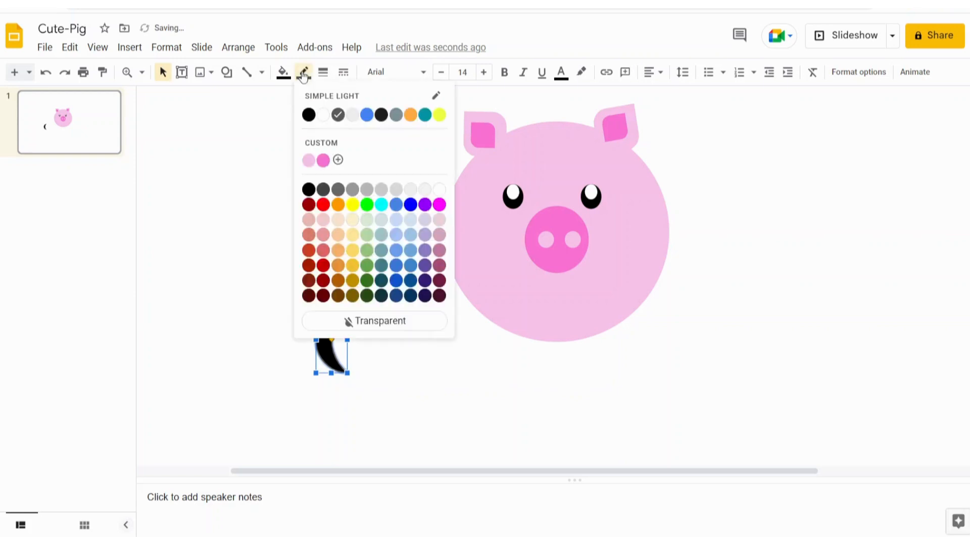
pyautogui.click(346, 321)
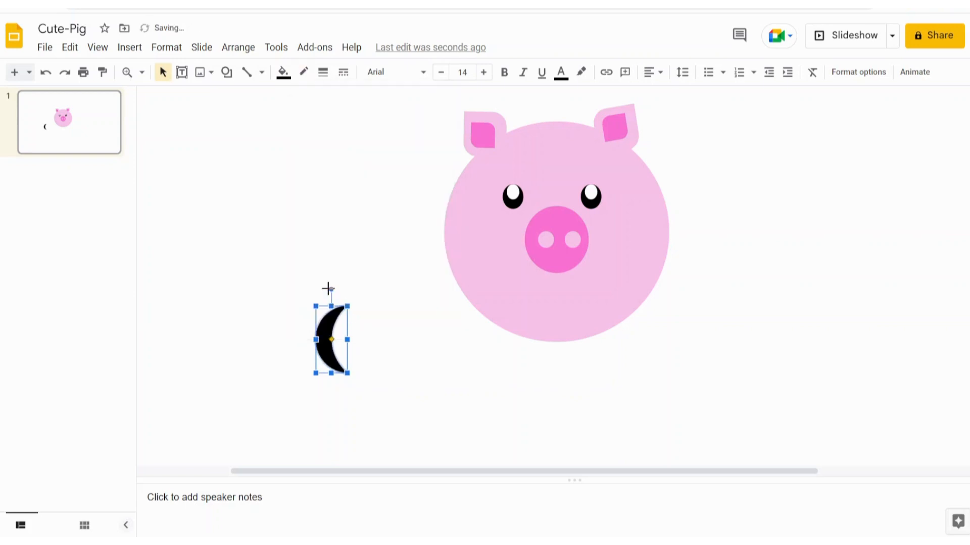
# Rotate the black moon into a smile and centre it just under the snout, slightly wider than the snout.
pyautogui.moveTo(328, 289); pyautogui.dragTo(237, 337)
pyautogui.moveTo(322, 347); pyautogui.dragTo(549, 283)
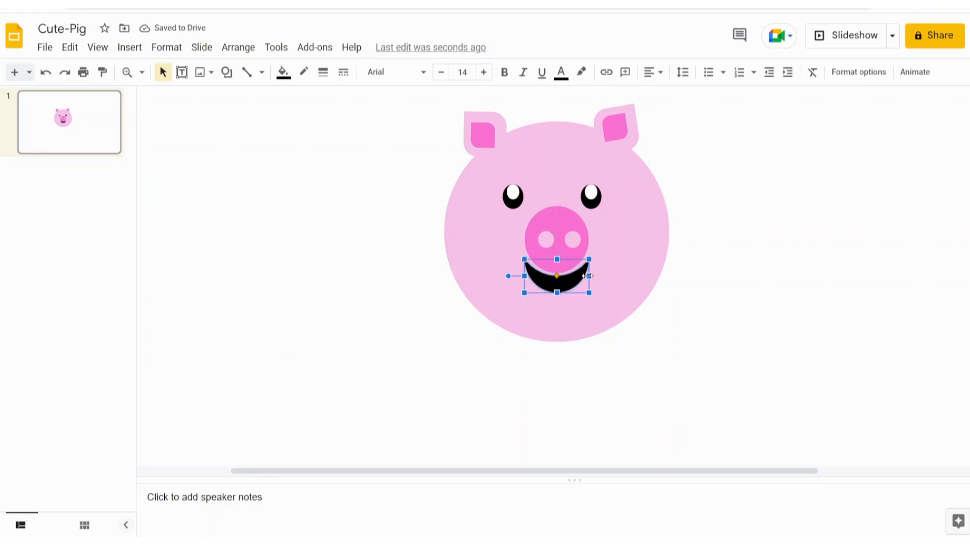
pyautogui.moveTo(588, 276); pyautogui.dragTo(566, 283)
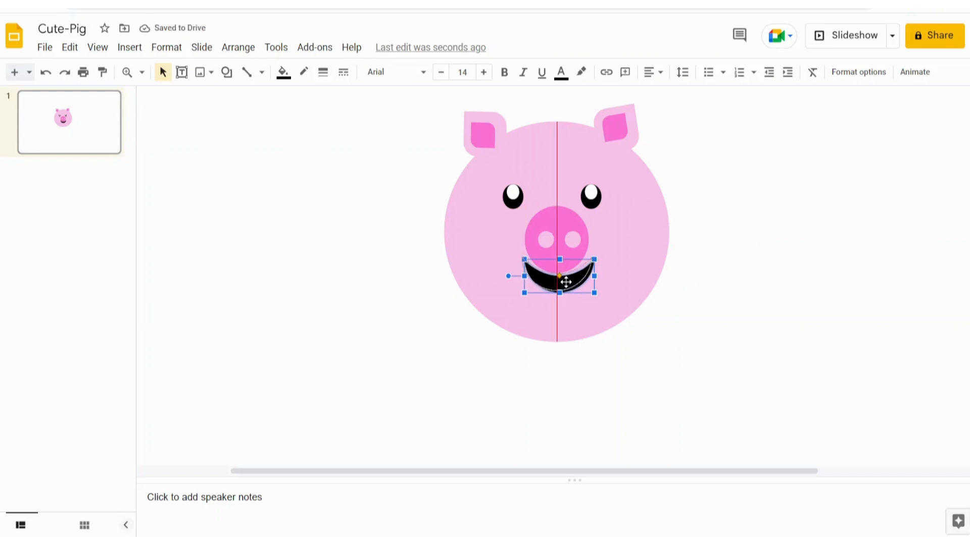
pyautogui.moveTo(566, 283); pyautogui.dragTo(564, 281)
pyautogui.click(397, 329)
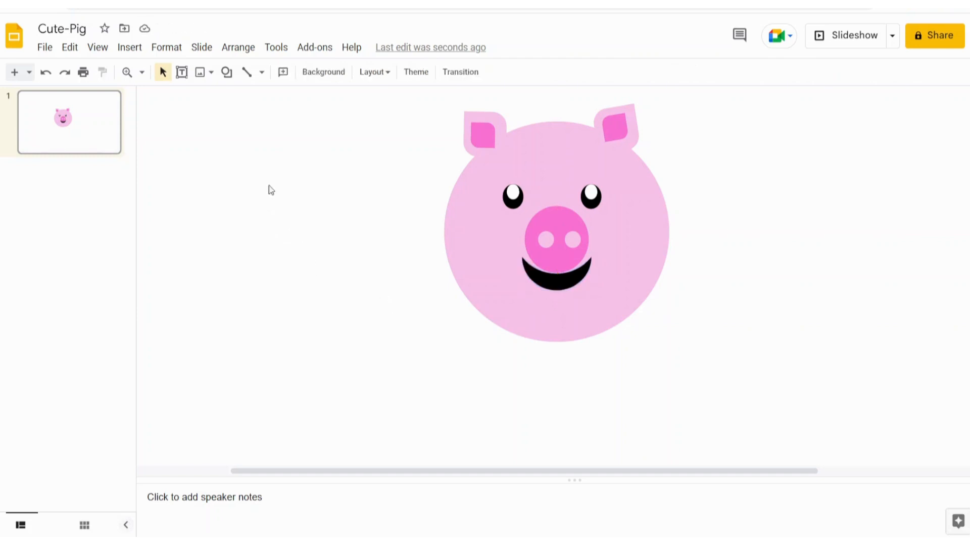
# Add a circle on the empty area left of the face and shrink it to cheek size.
pyautogui.click(226, 72)
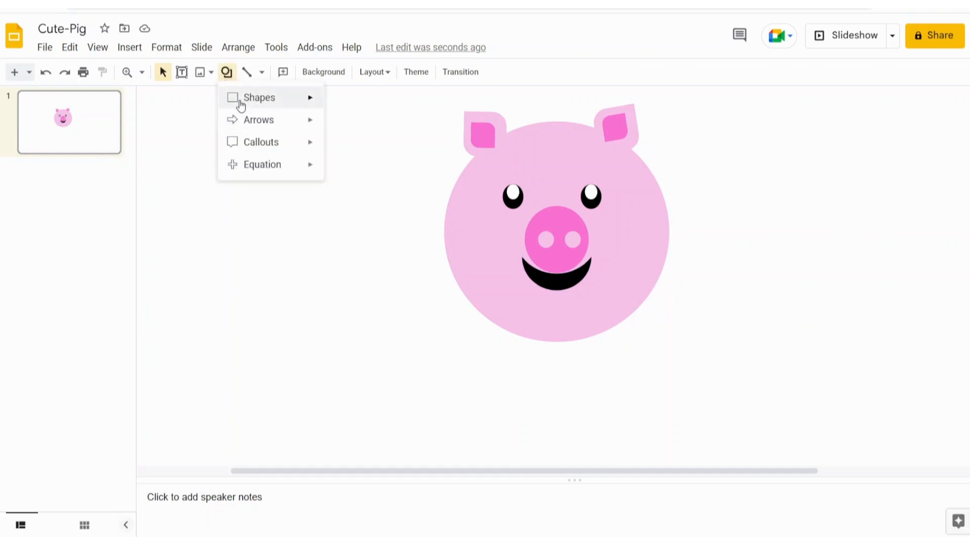
pyautogui.moveTo(281, 107)
pyautogui.click(336, 131)
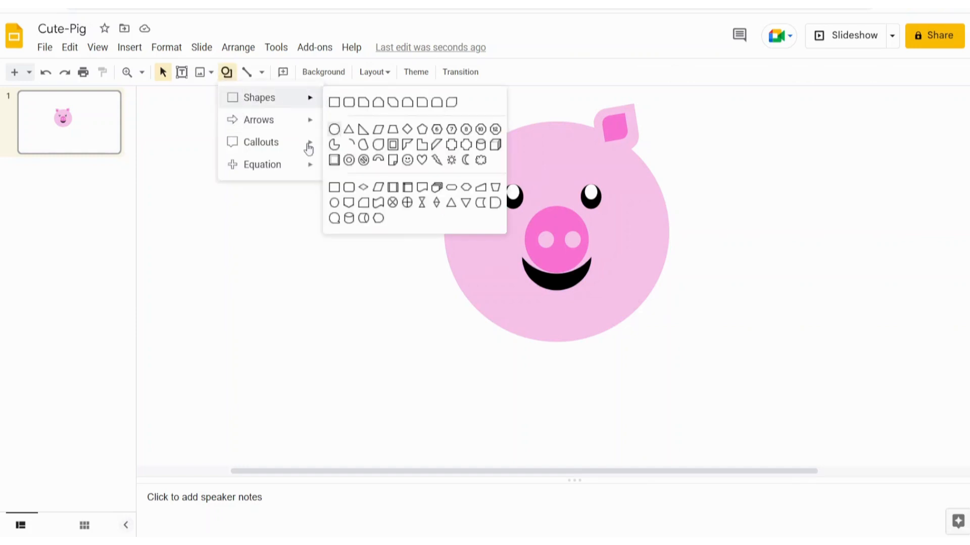
pyautogui.click(219, 220)
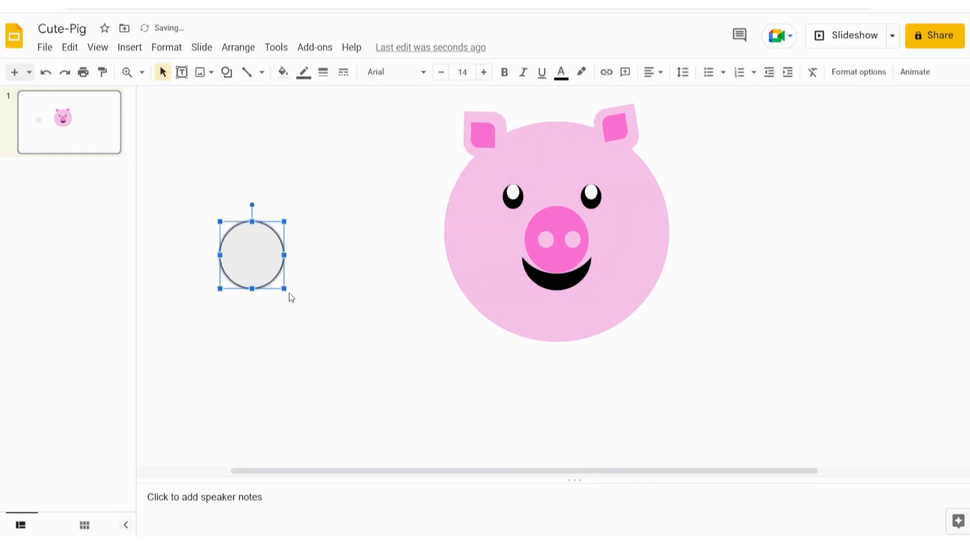
pyautogui.moveTo(284, 289); pyautogui.dragTo(245, 248)
# Colour the small circle red with a transparent outline and place it on the face's left cheek, level with the snout.
pyautogui.click(281, 73)
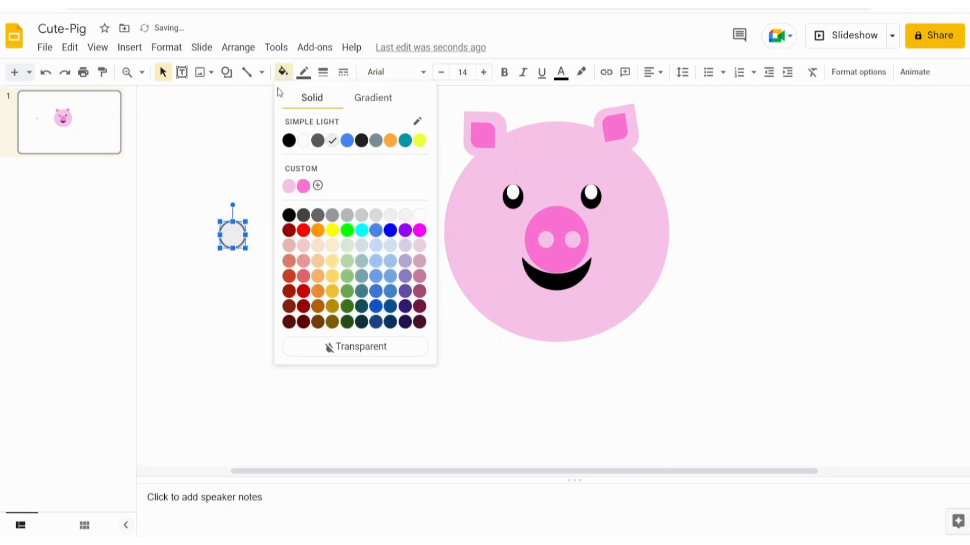
pyautogui.click(303, 231)
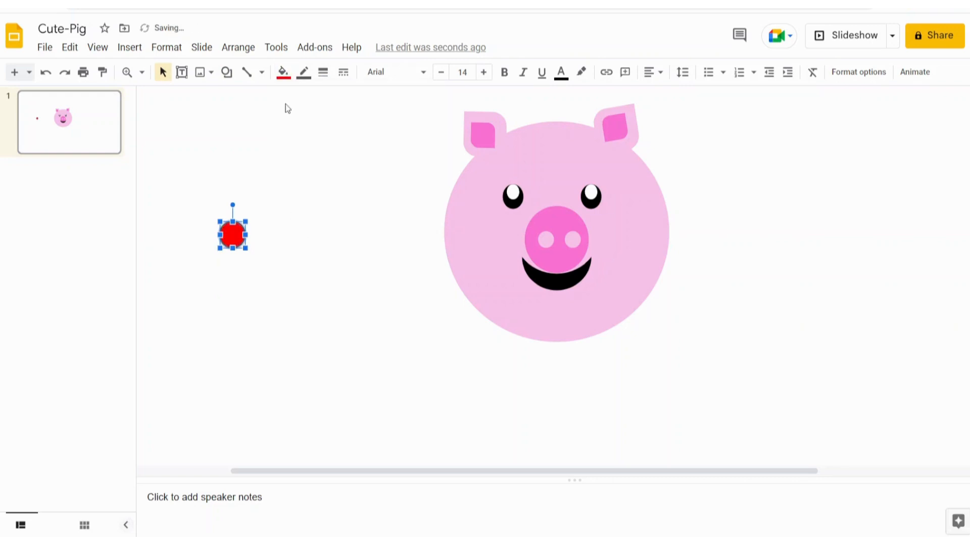
pyautogui.click(303, 72)
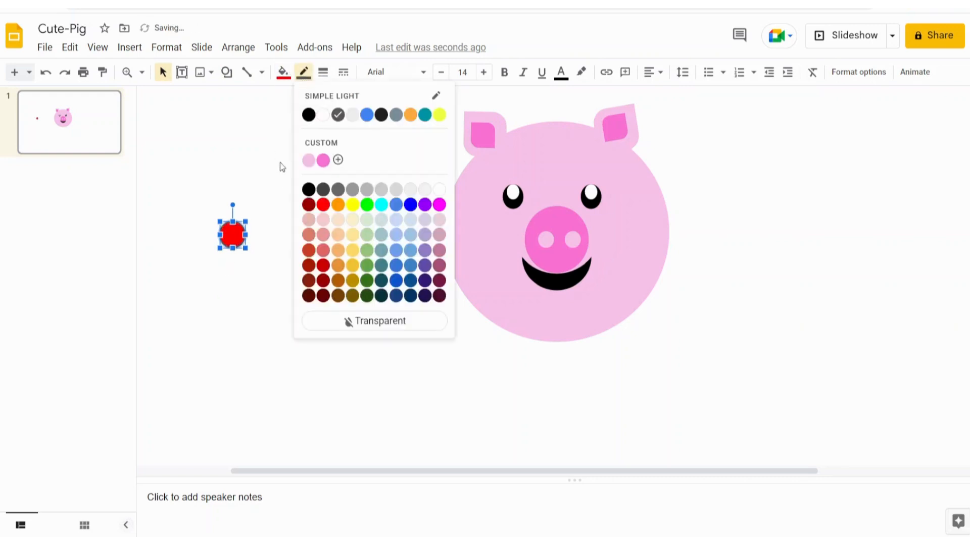
pyautogui.click(359, 322)
pyautogui.moveTo(237, 235); pyautogui.dragTo(482, 241)
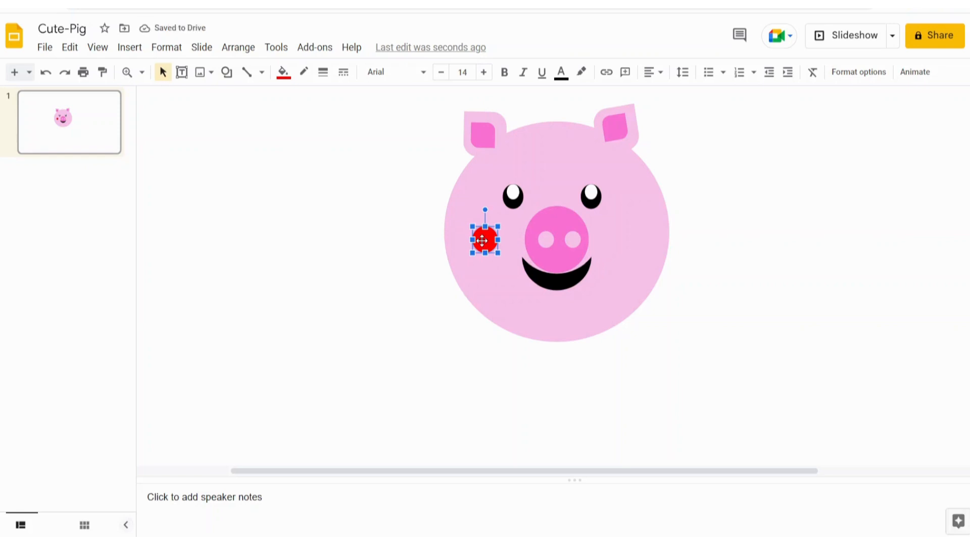
# Duplicate the red cheek and place the copy level with it on the right side of the face.
pyautogui.hotkey('ctrl', 'd')
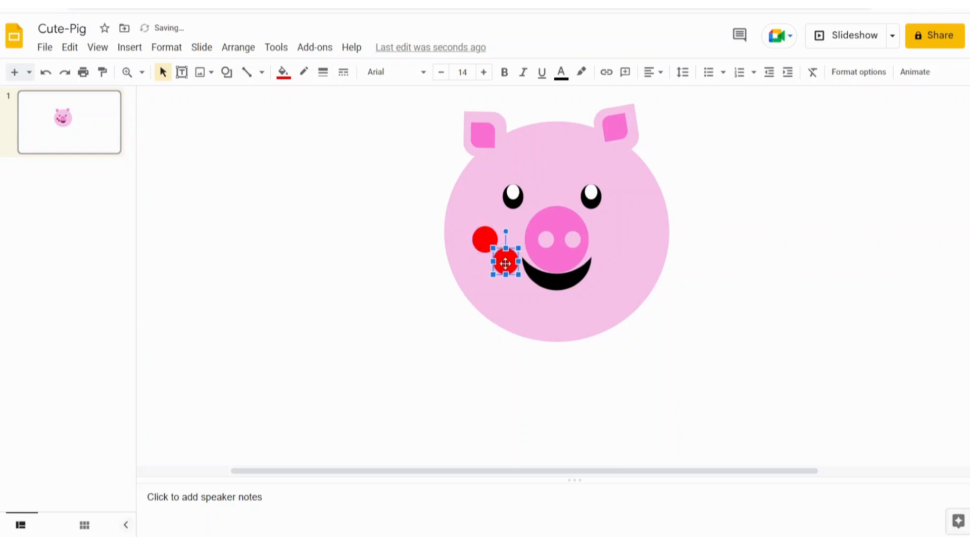
pyautogui.moveTo(505, 261); pyautogui.dragTo(616, 240)
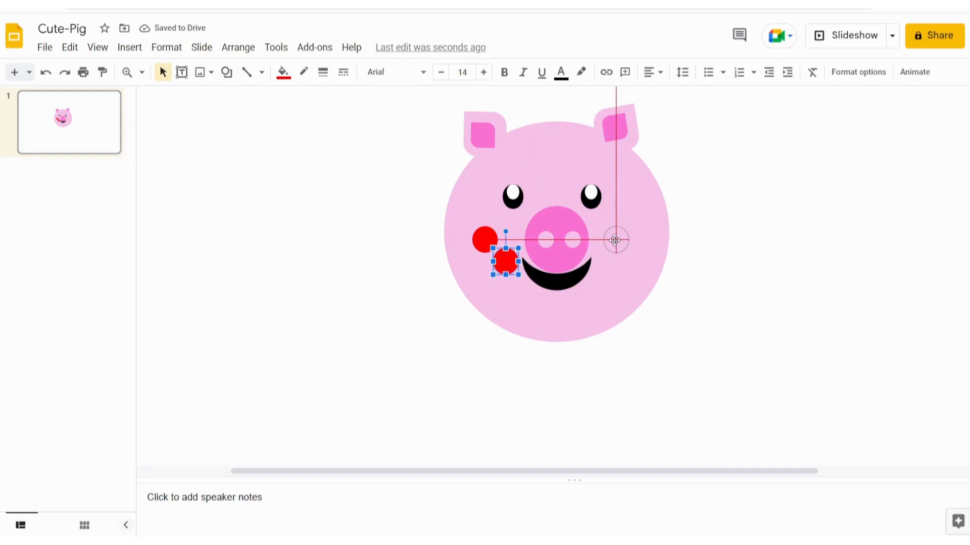
pyautogui.moveTo(615, 241); pyautogui.dragTo(616, 240)
pyautogui.click(749, 241)
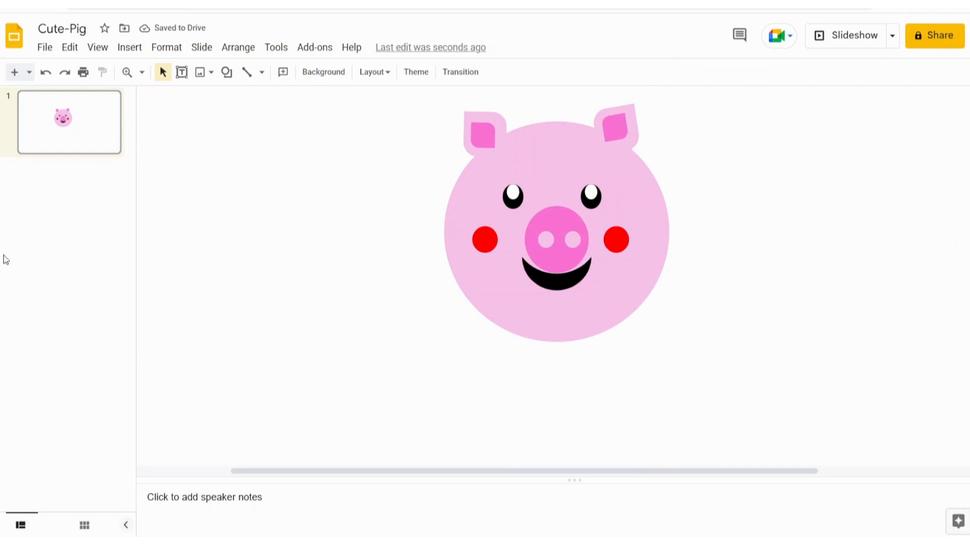
# Draw a rounded rectangle for the body, starting at the lower edge of the face and extending down to the right.
pyautogui.click(142, 75)
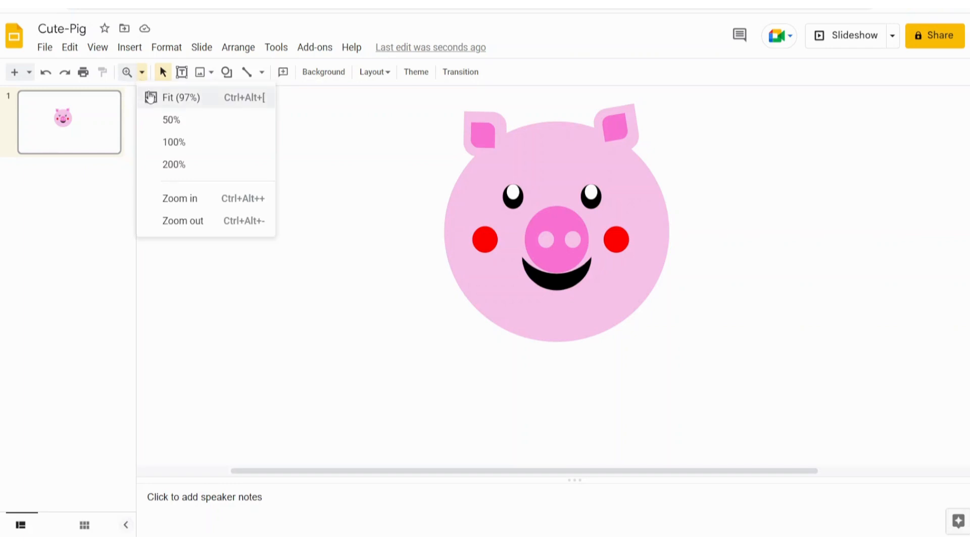
pyautogui.click(153, 99)
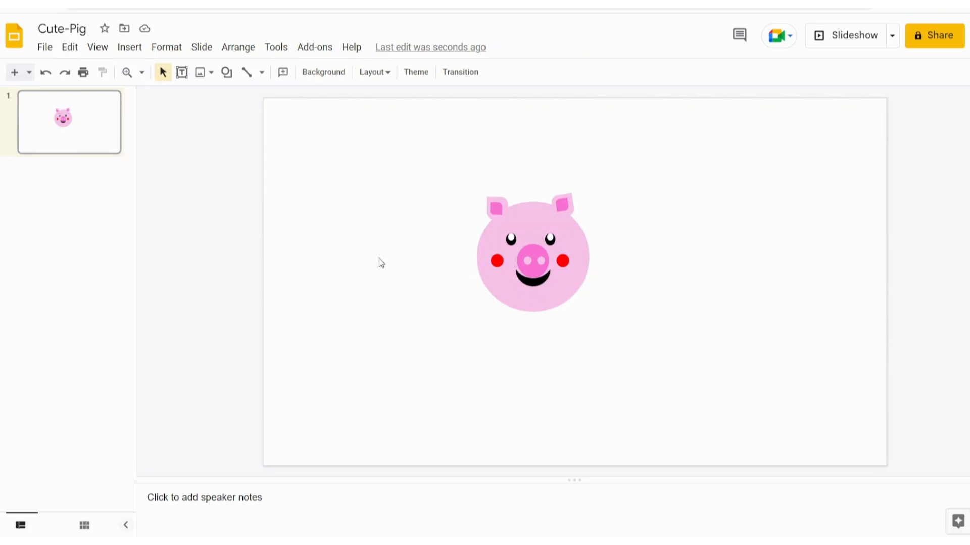
pyautogui.click(227, 72)
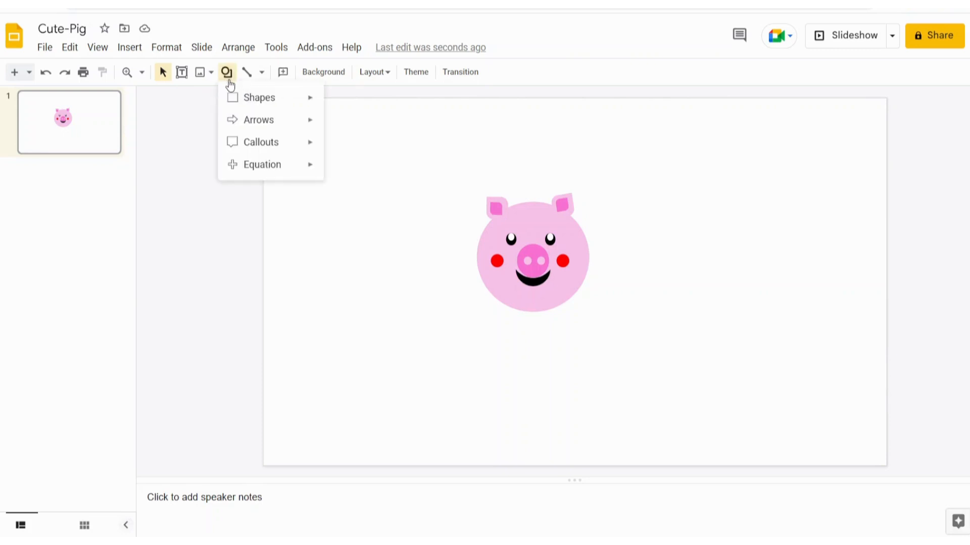
pyautogui.moveTo(233, 101)
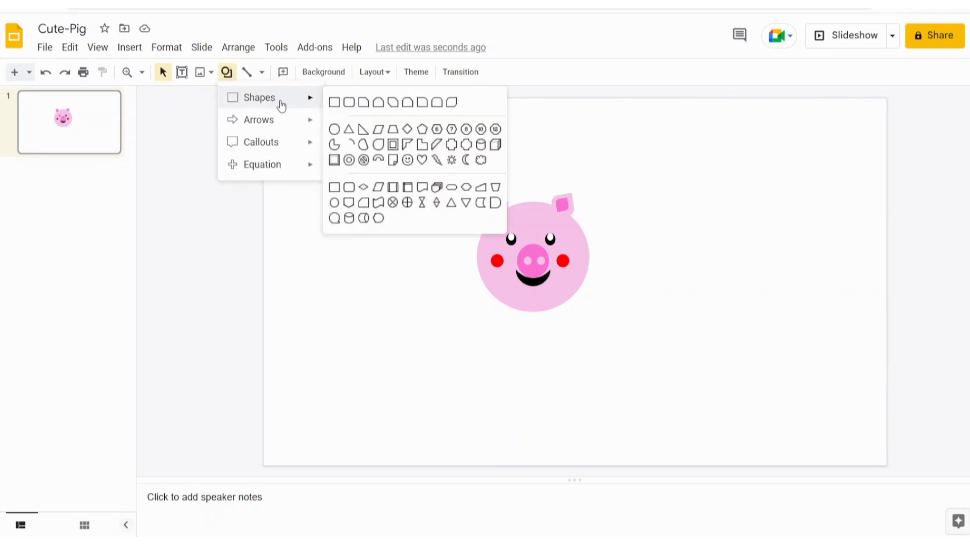
pyautogui.click(350, 104)
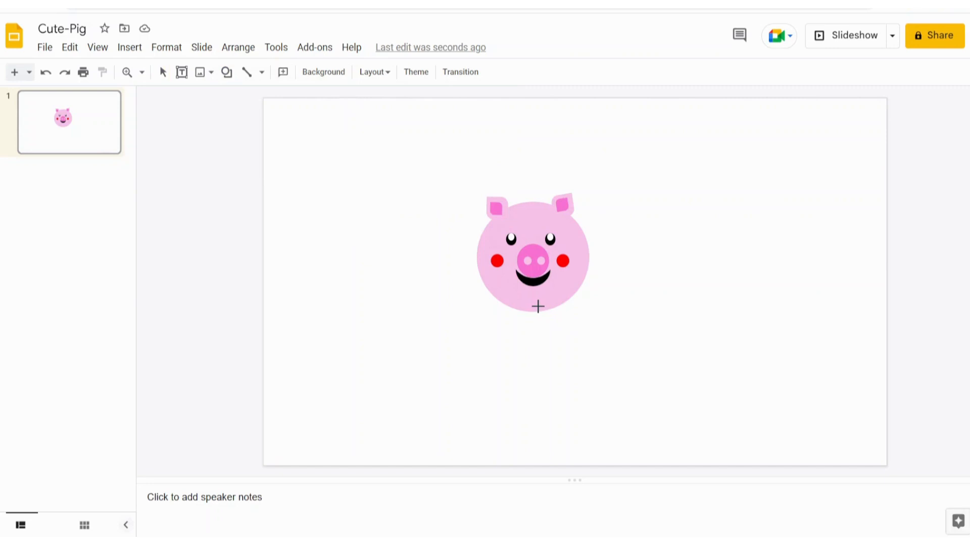
pyautogui.moveTo(538, 307); pyautogui.dragTo(603, 373)
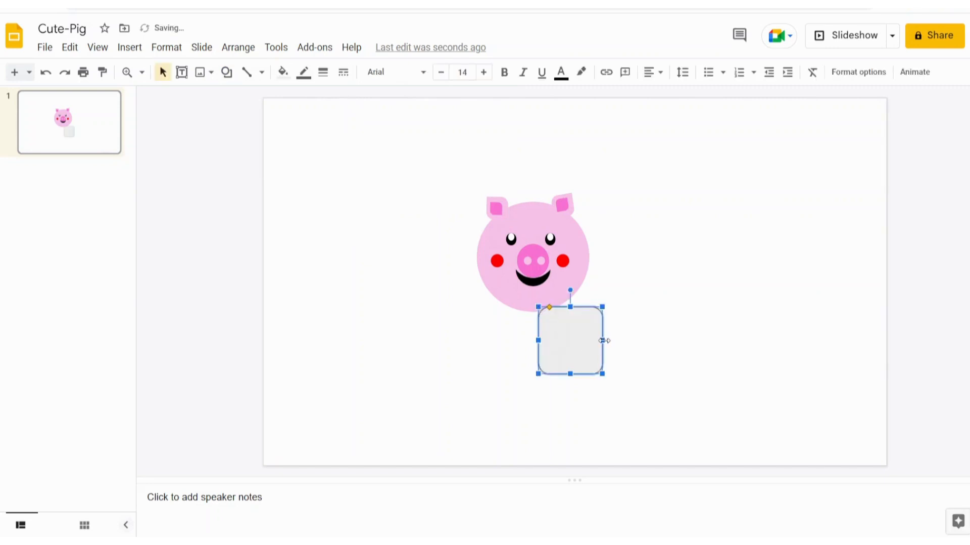
# Stretch the rounded rectangle to about twice its width and slightly taller, and shift it up to overlap the face's lower right edge.
pyautogui.moveTo(604, 341); pyautogui.dragTo(668, 344)
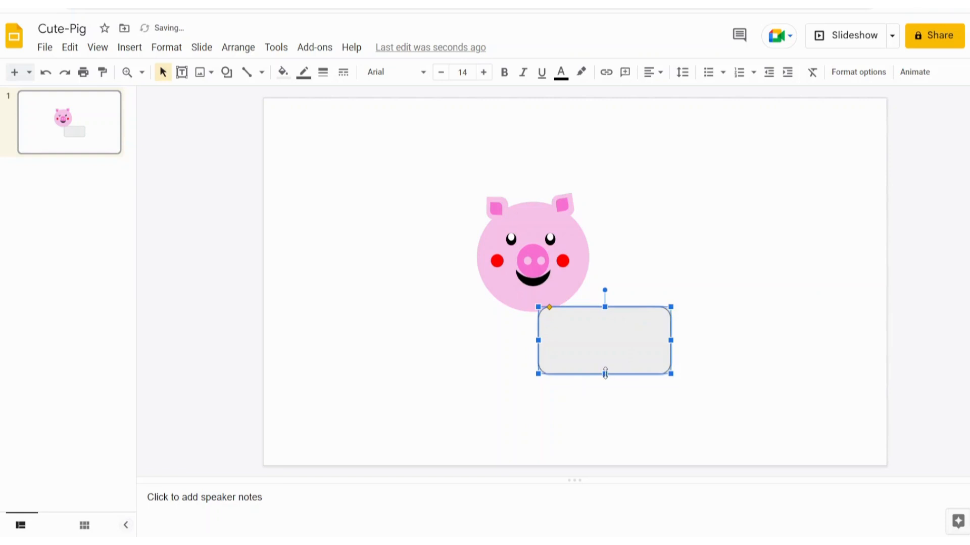
pyautogui.moveTo(605, 374); pyautogui.dragTo(604, 387)
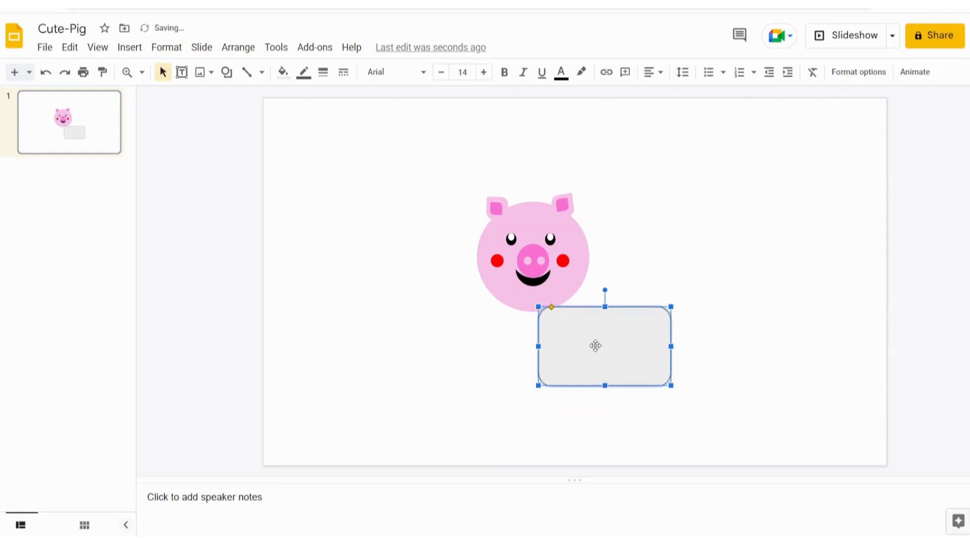
pyautogui.moveTo(595, 346)
pyautogui.mouseDown()
pyautogui.moveTo(574, 338)
pyautogui.moveTo(587, 336)
pyautogui.mouseUp()
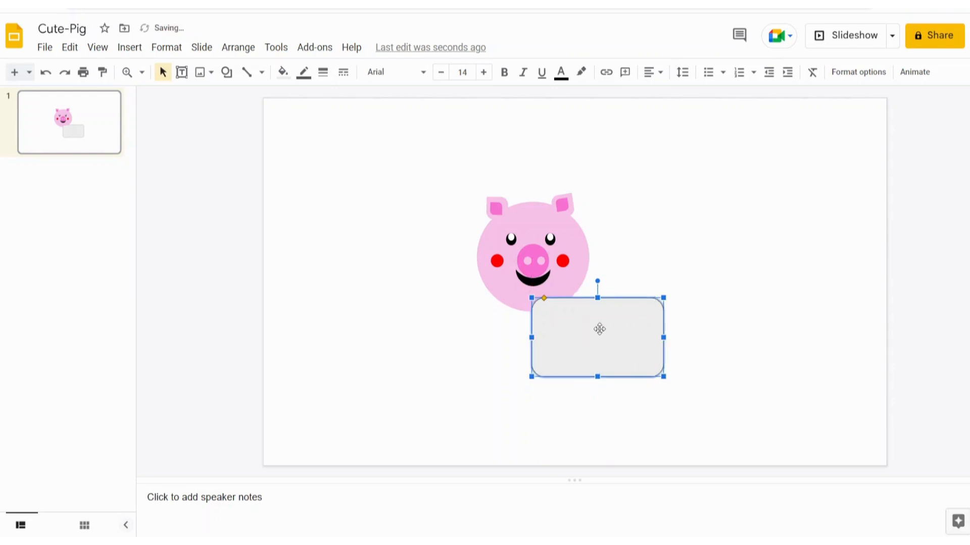
# Make the body rectangle's outline transparent and fill it with the saved custom light pink.
pyautogui.click(303, 72)
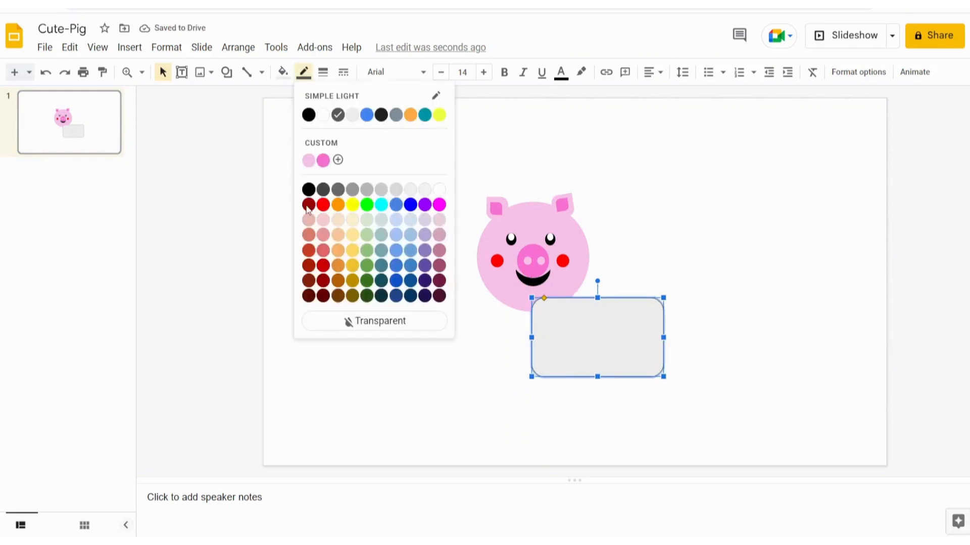
pyautogui.click(354, 326)
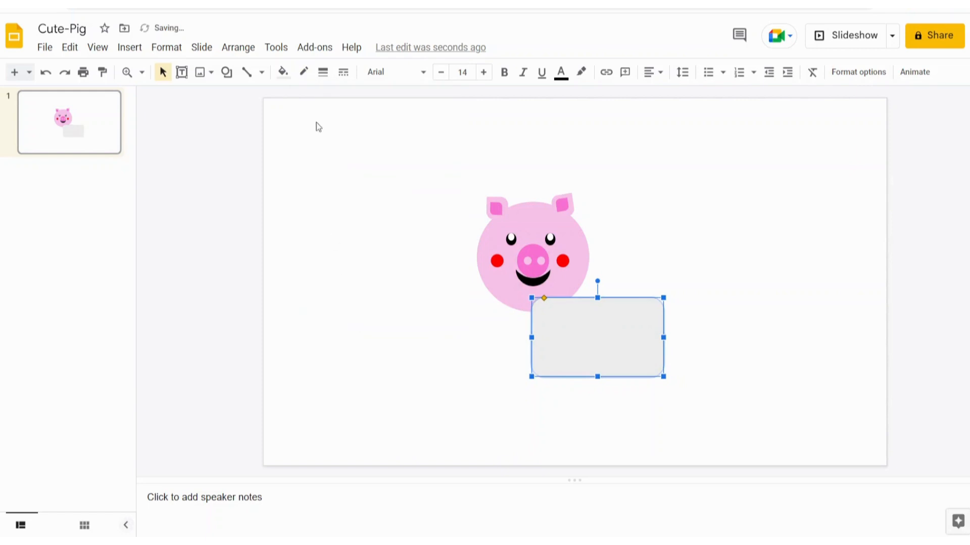
pyautogui.click(282, 73)
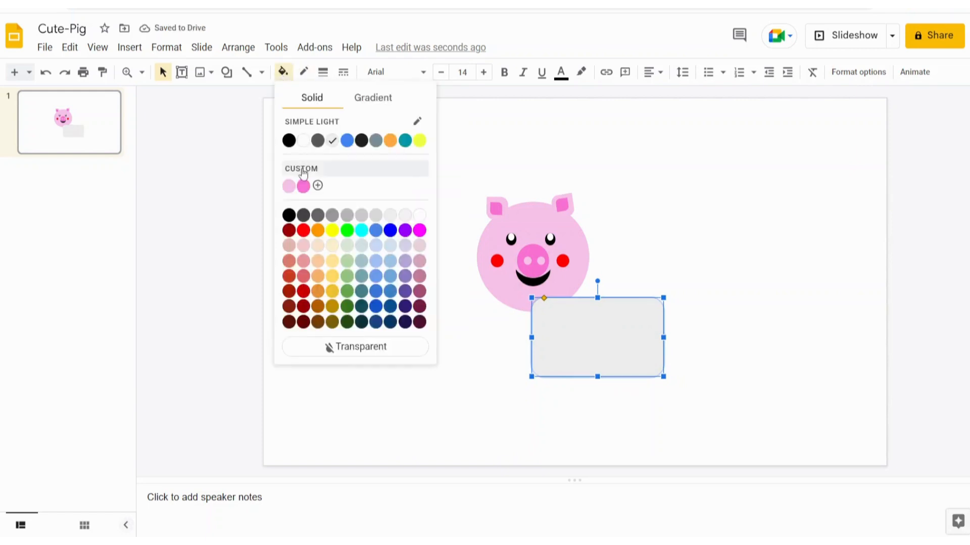
pyautogui.click(289, 186)
pyautogui.click(360, 331)
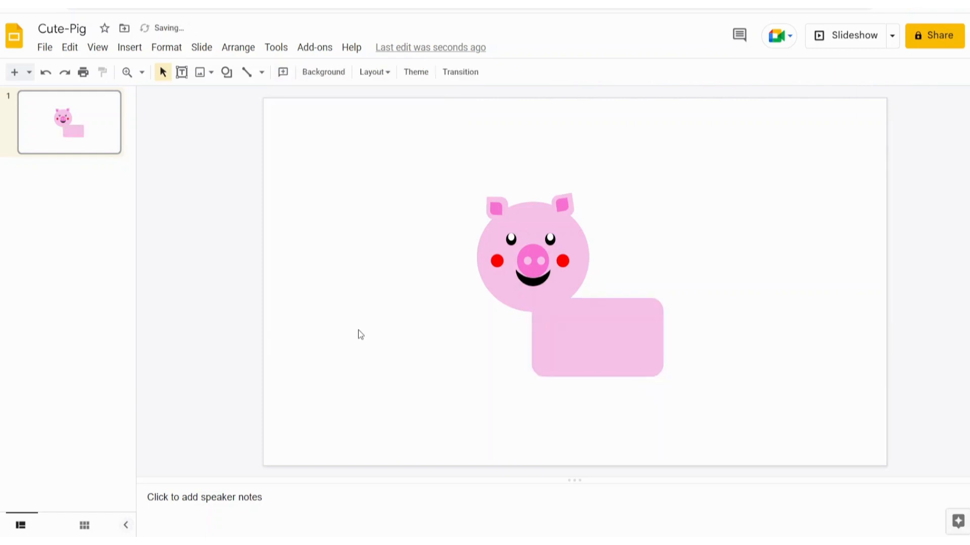
# Nudge the light pink body rectangle slightly up and left, and make its corners more rounded.
pyautogui.moveTo(587, 332); pyautogui.dragTo(582, 332)
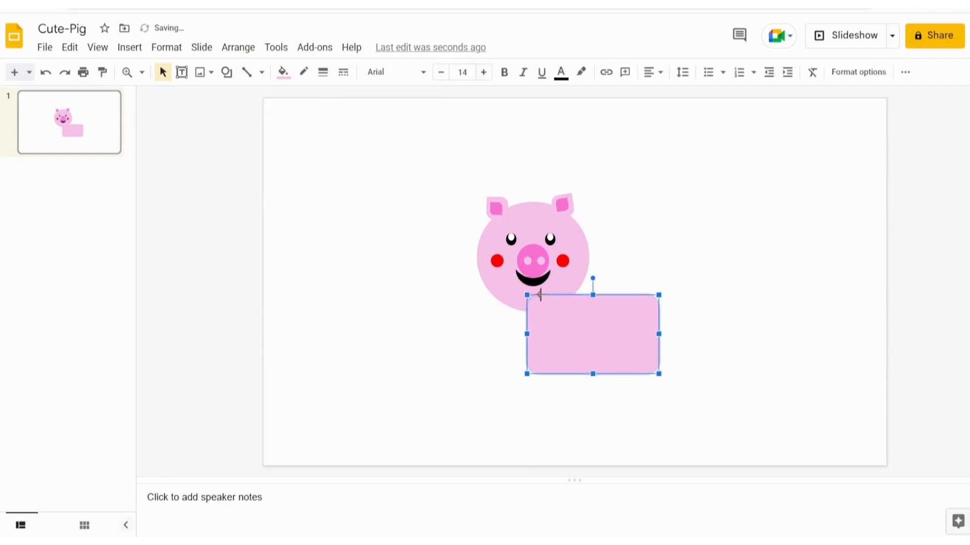
pyautogui.moveTo(540, 295); pyautogui.dragTo(546, 295)
pyautogui.click(717, 310)
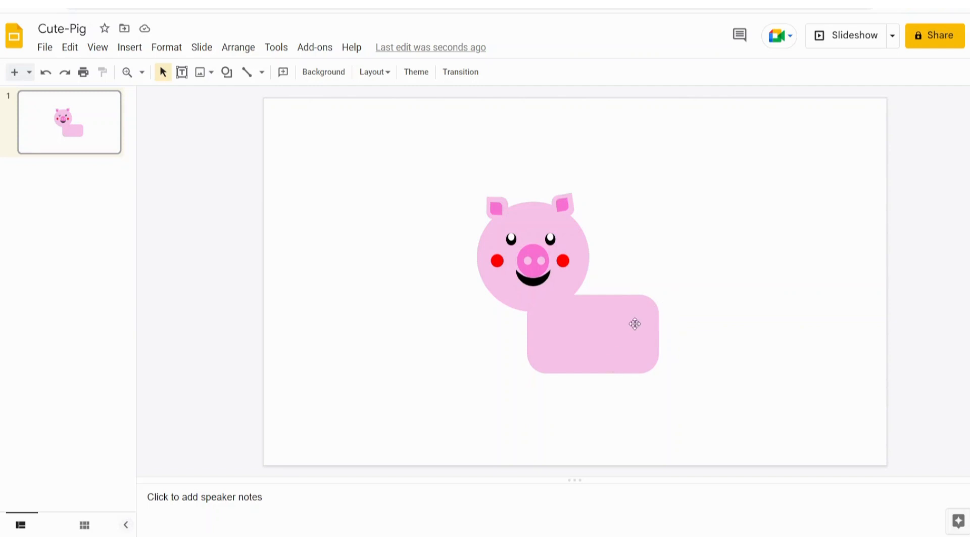
# Draw a circle left of the pig's face and give it a transparent outline and the custom light pink fill.
pyautogui.click(227, 79)
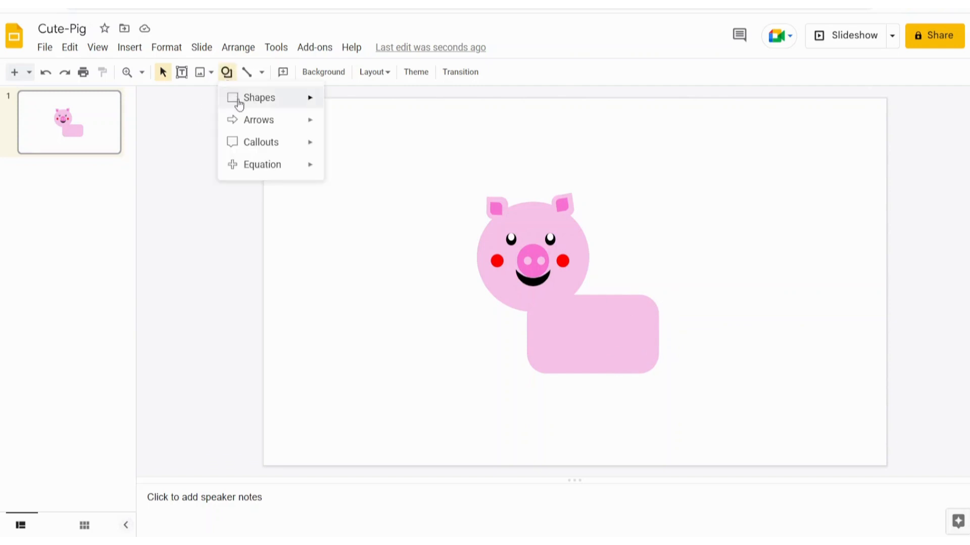
pyautogui.moveTo(310, 97)
pyautogui.click(334, 130)
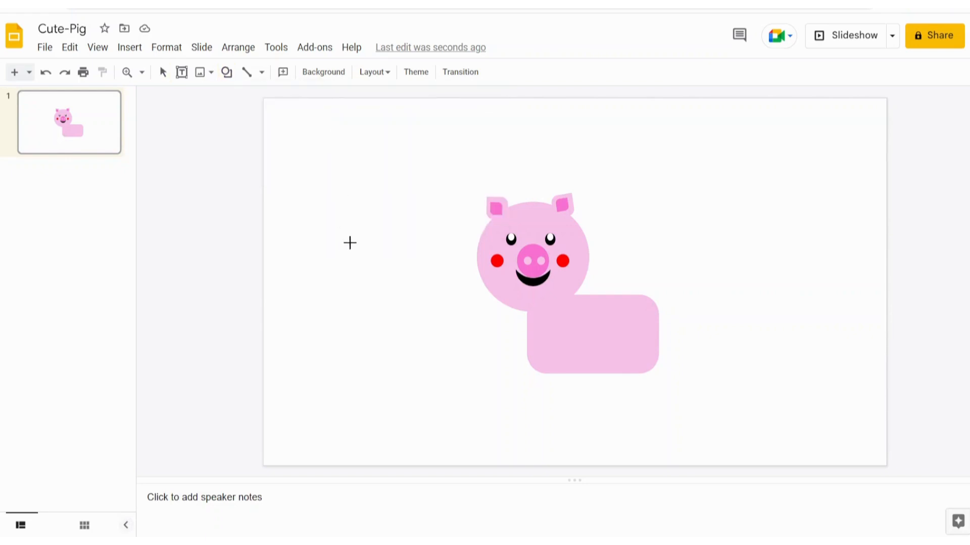
pyautogui.moveTo(351, 247); pyautogui.dragTo(416, 316)
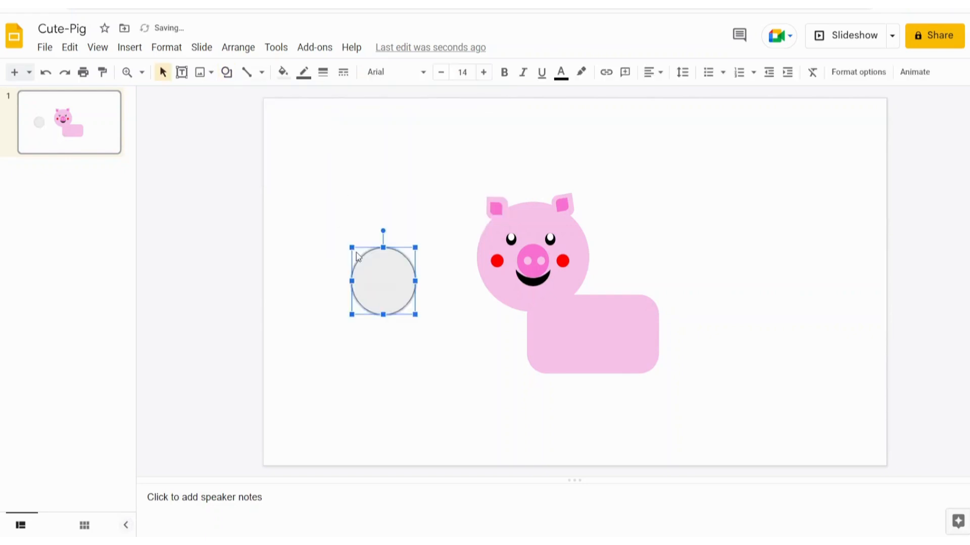
pyautogui.click(303, 71)
pyautogui.click(365, 323)
pyautogui.click(283, 72)
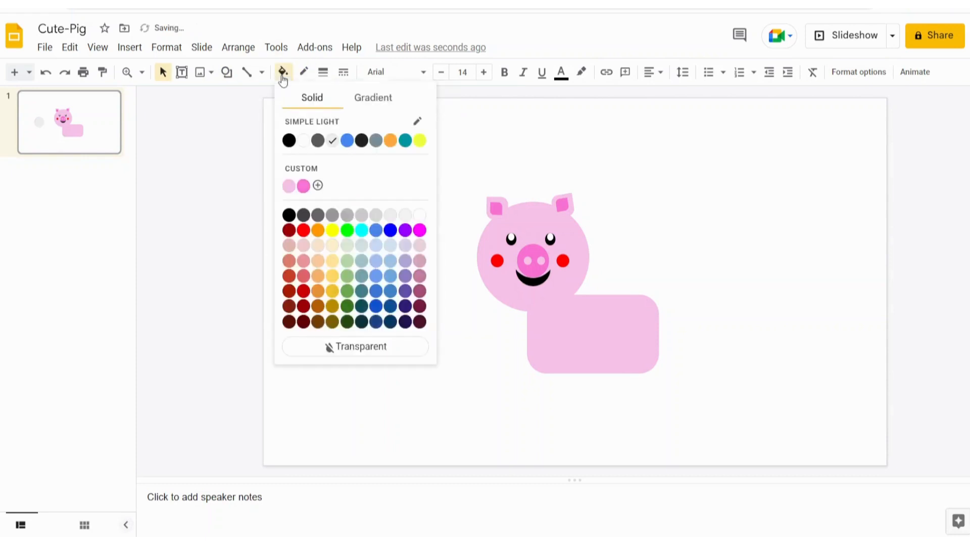
pyautogui.click(289, 186)
# Move the light pink circle onto the body's right end, stretch it vertically to the body's height, and shift it slightly outward.
pyautogui.moveTo(373, 283); pyautogui.dragTo(639, 336)
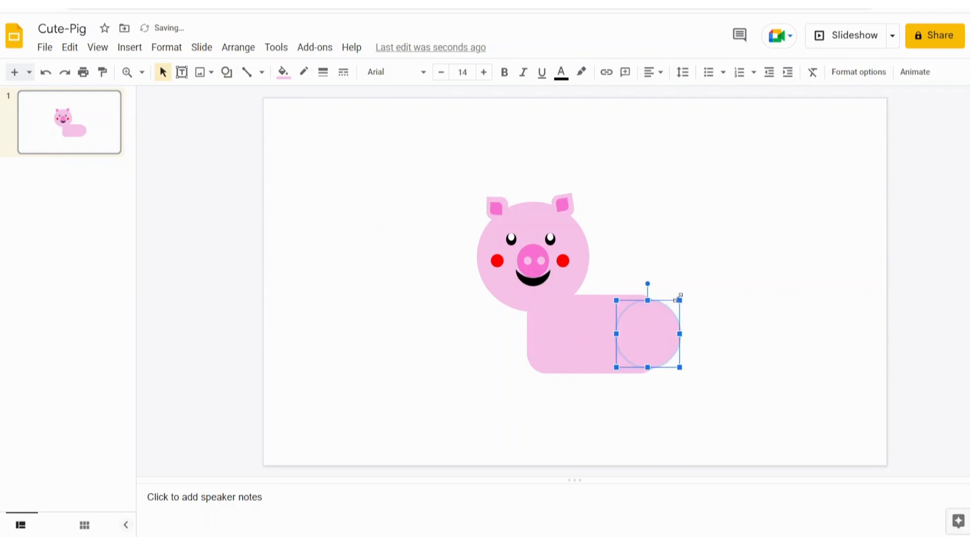
pyautogui.moveTo(679, 300); pyautogui.dragTo(680, 292)
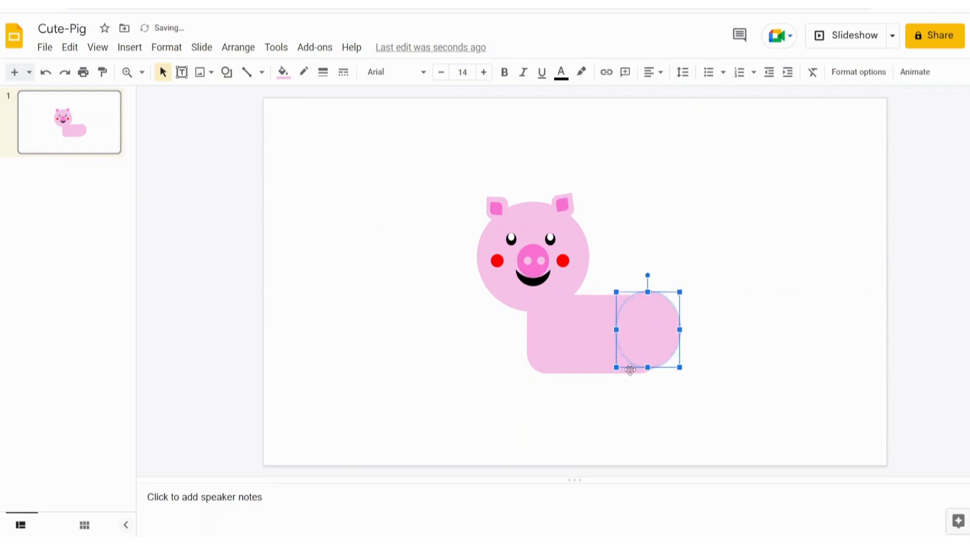
pyautogui.moveTo(647, 368); pyautogui.dragTo(647, 373)
pyautogui.click(781, 314)
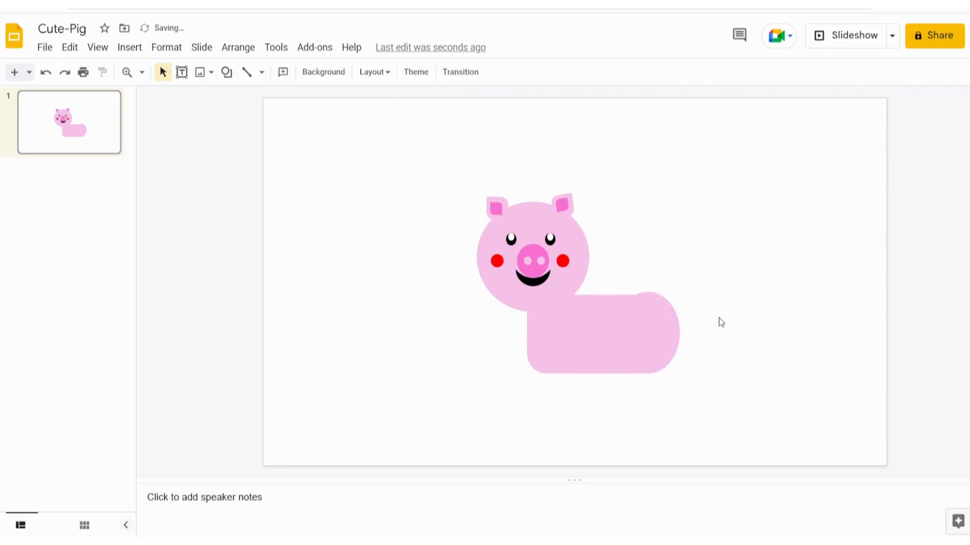
pyautogui.click(649, 328)
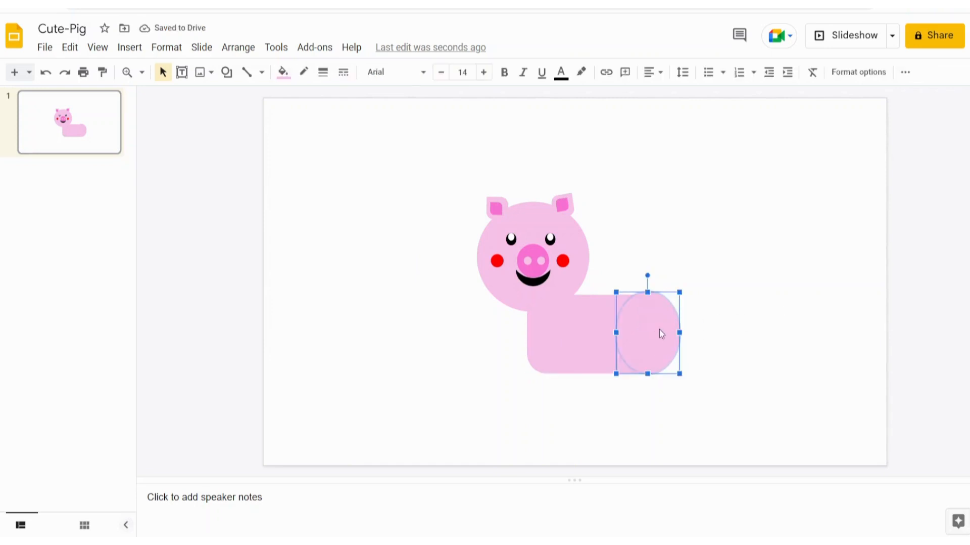
pyautogui.moveTo(660, 330); pyautogui.dragTo(682, 334)
pyautogui.click(362, 350)
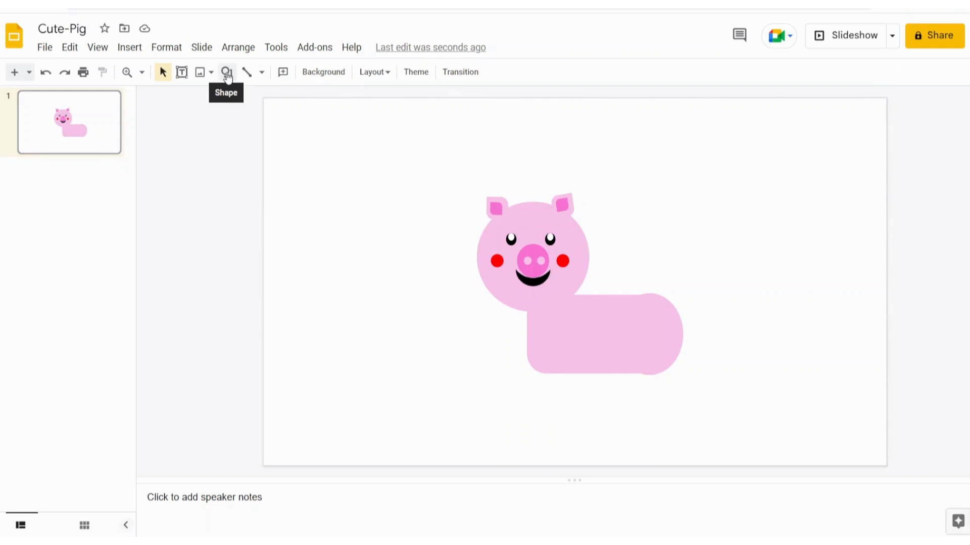
# Insert a square on the empty area left of the pig and narrow it to a slim upright leg about a third as wide.
pyautogui.click(228, 76)
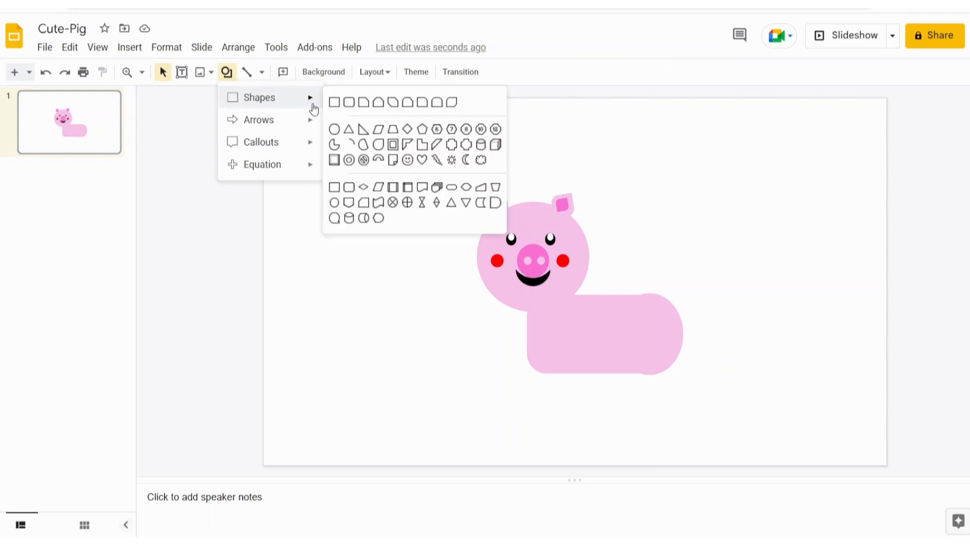
pyautogui.click(333, 102)
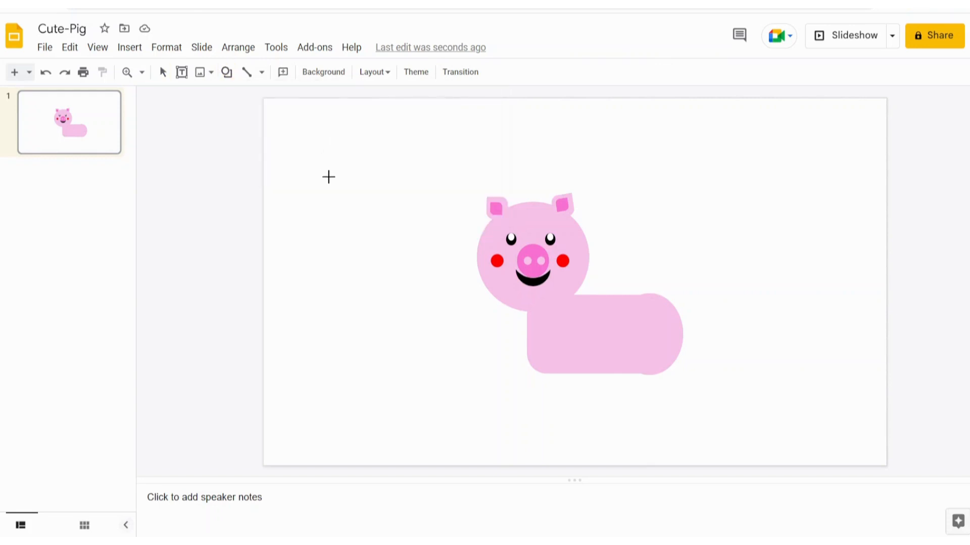
pyautogui.click(329, 177)
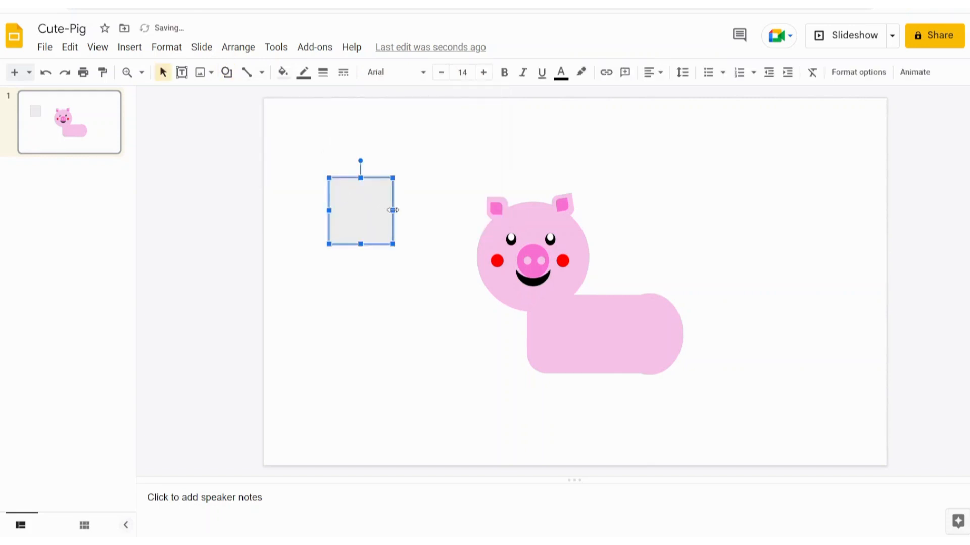
pyautogui.moveTo(393, 210); pyautogui.dragTo(349, 212)
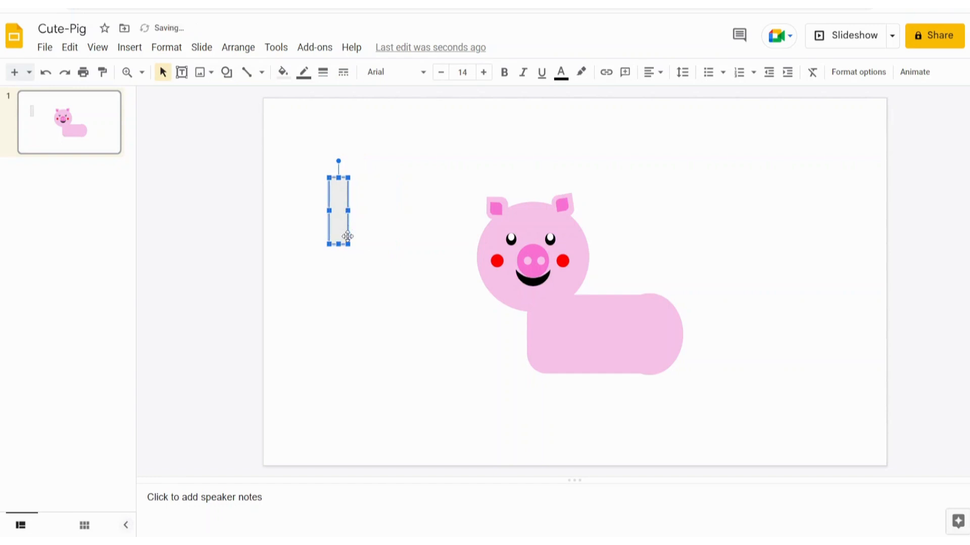
# Make the leg rectangle's outline transparent and fill it with the custom light pink.
pyautogui.click(303, 72)
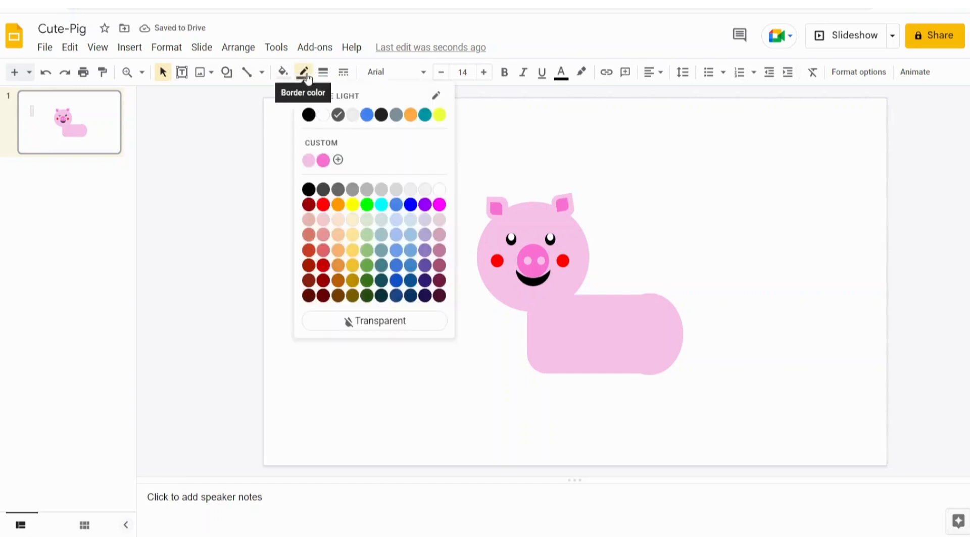
pyautogui.click(369, 323)
pyautogui.click(283, 73)
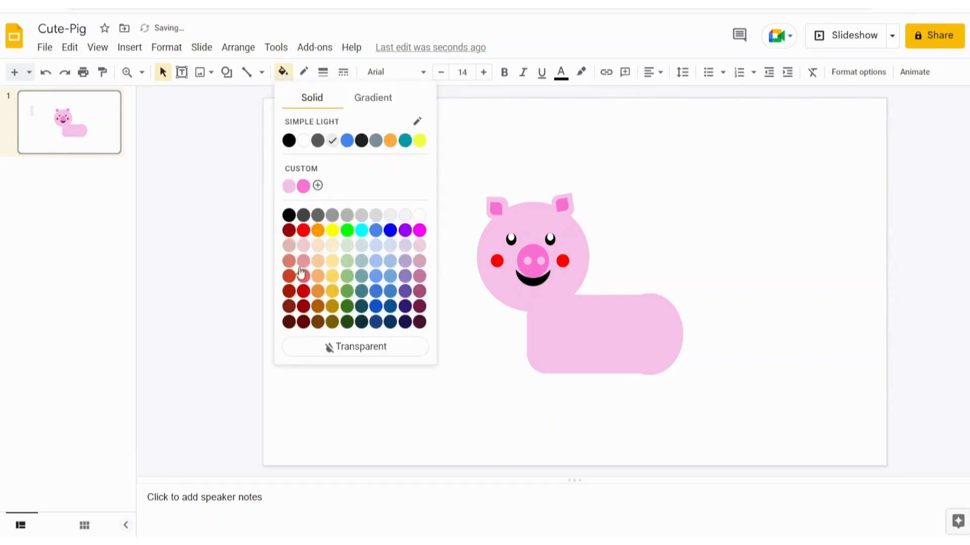
pyautogui.click(288, 187)
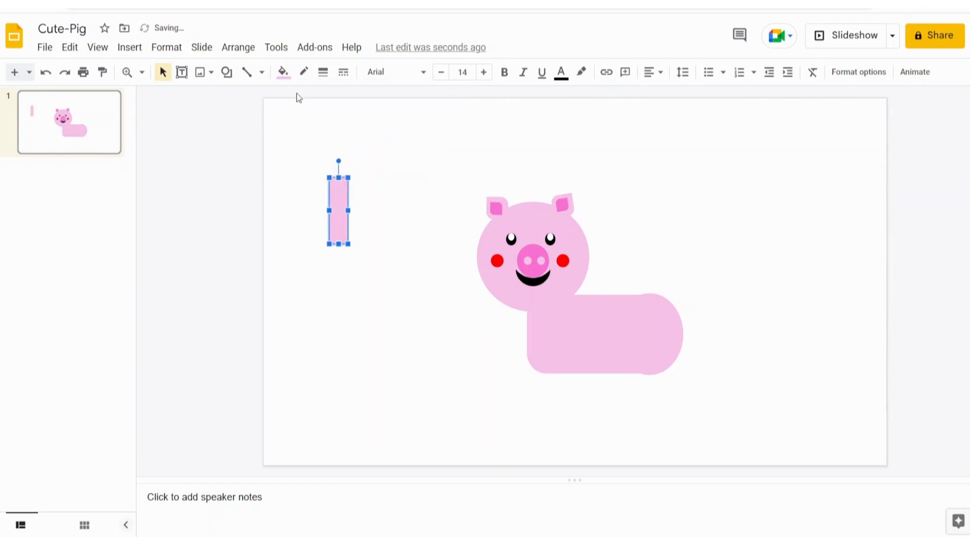
# Draw a heart between the leg and the pig's left ear and fill it black.
pyautogui.click(226, 73)
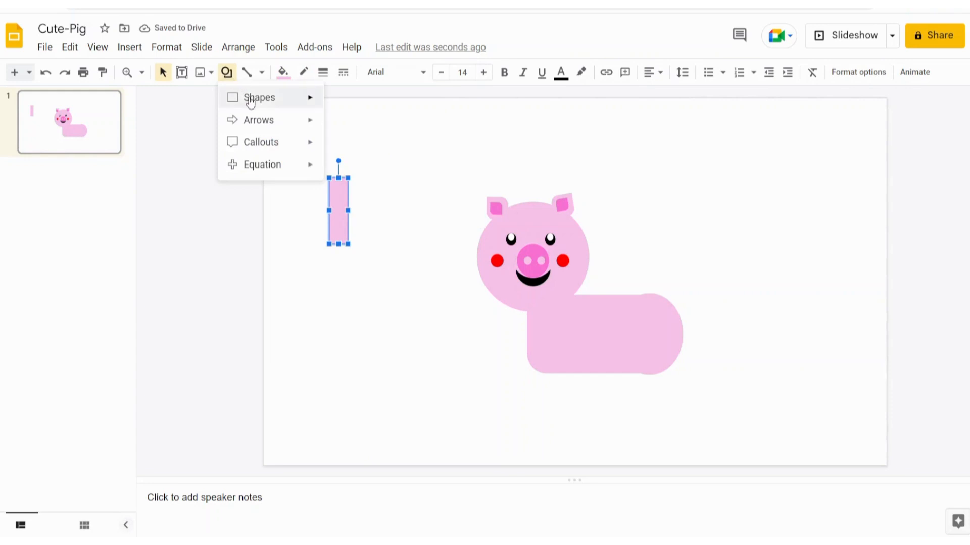
pyautogui.moveTo(251, 100)
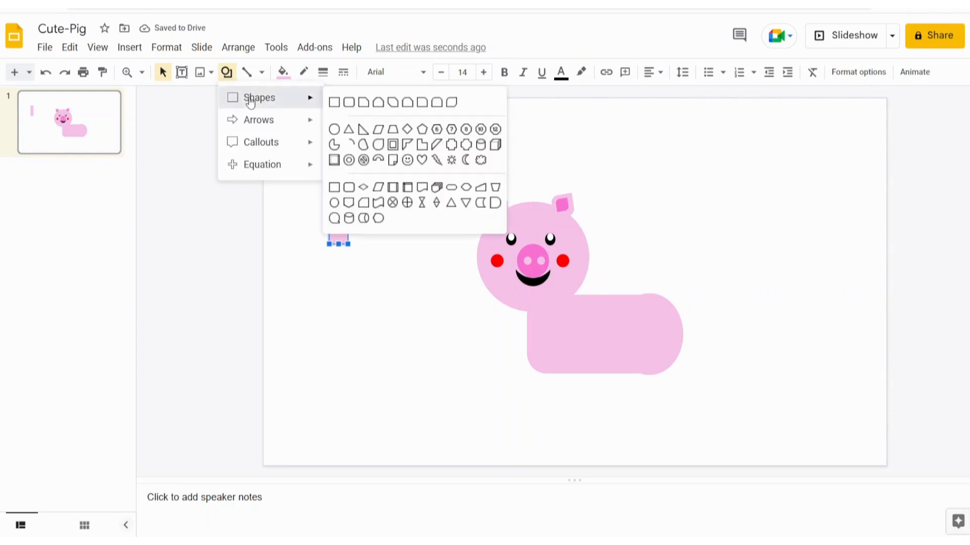
pyautogui.click(421, 160)
pyautogui.moveTo(419, 160); pyautogui.dragTo(484, 228)
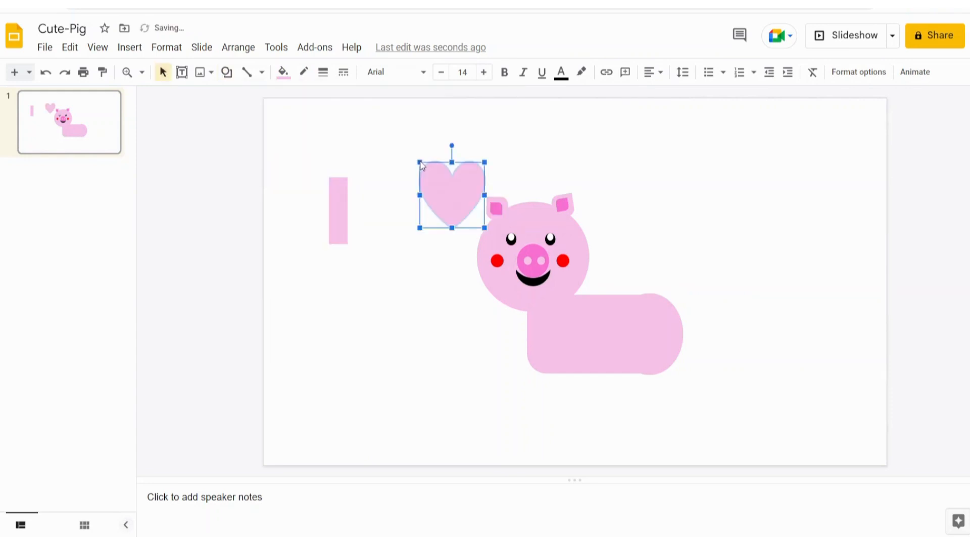
pyautogui.click(283, 73)
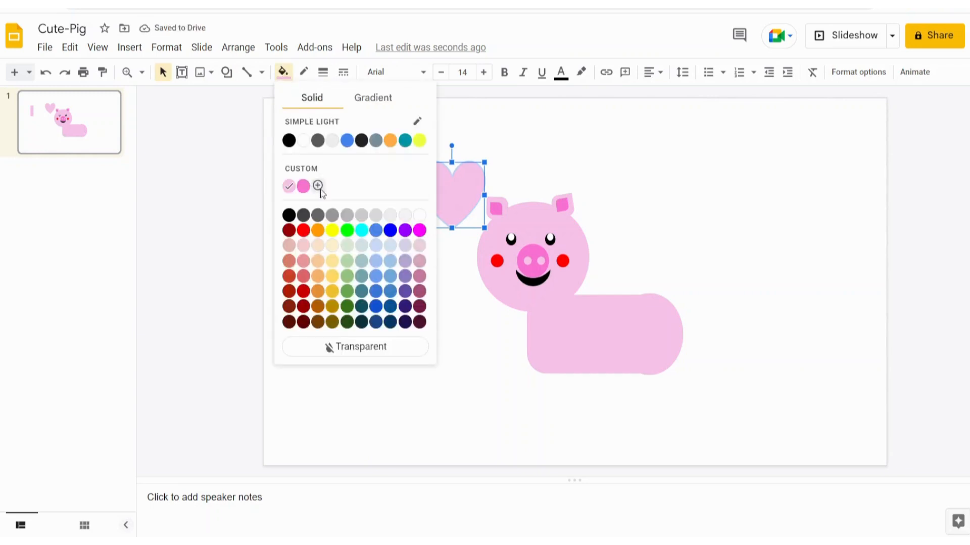
pyautogui.click(289, 216)
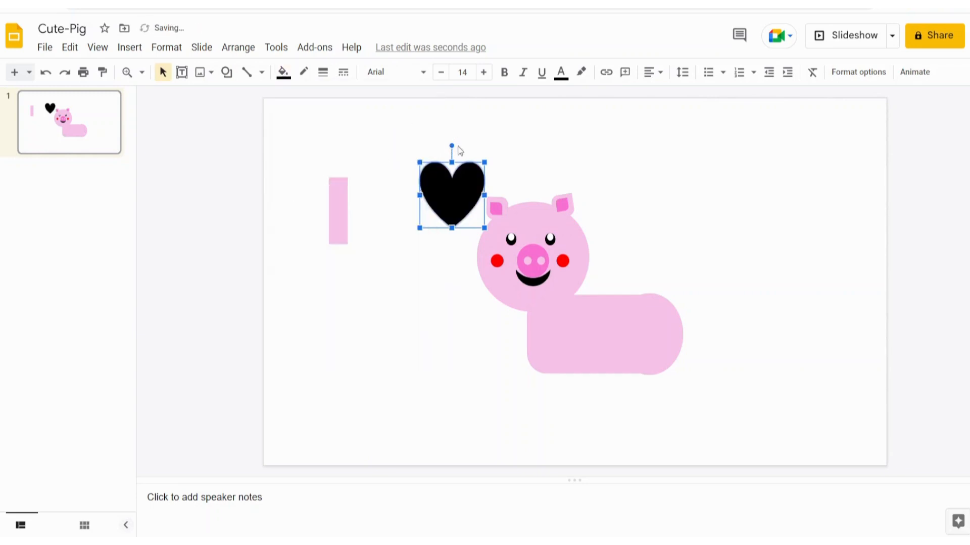
# Turn the black heart upside down, shrink it to just wider than the leg, and place it over the leg's lower end.
pyautogui.moveTo(451, 144); pyautogui.dragTo(450, 257)
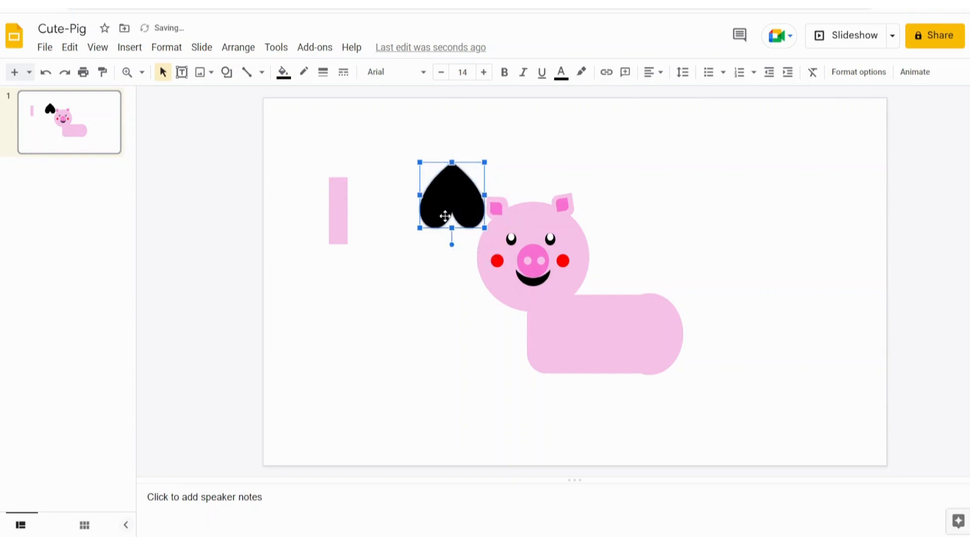
pyautogui.moveTo(442, 202); pyautogui.dragTo(346, 317)
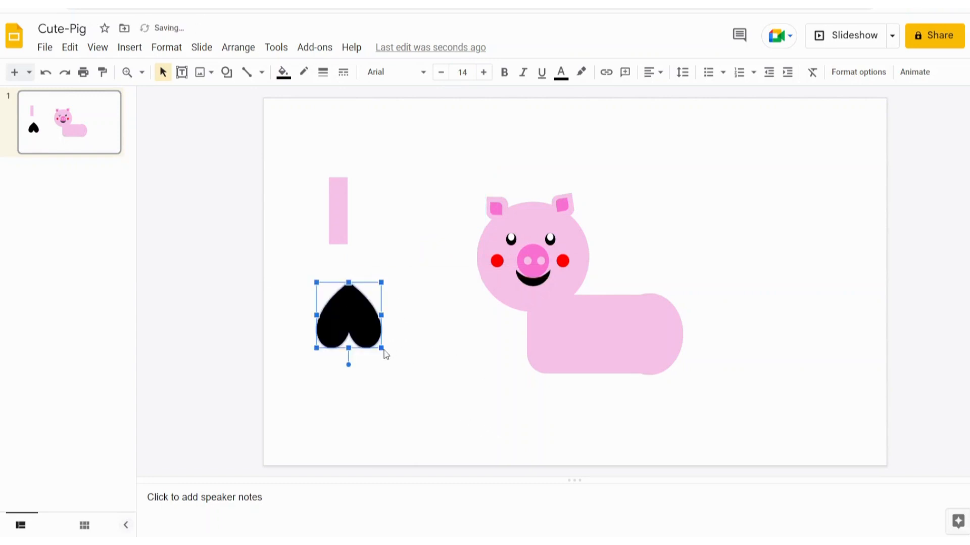
pyautogui.moveTo(381, 348); pyautogui.dragTo(337, 233)
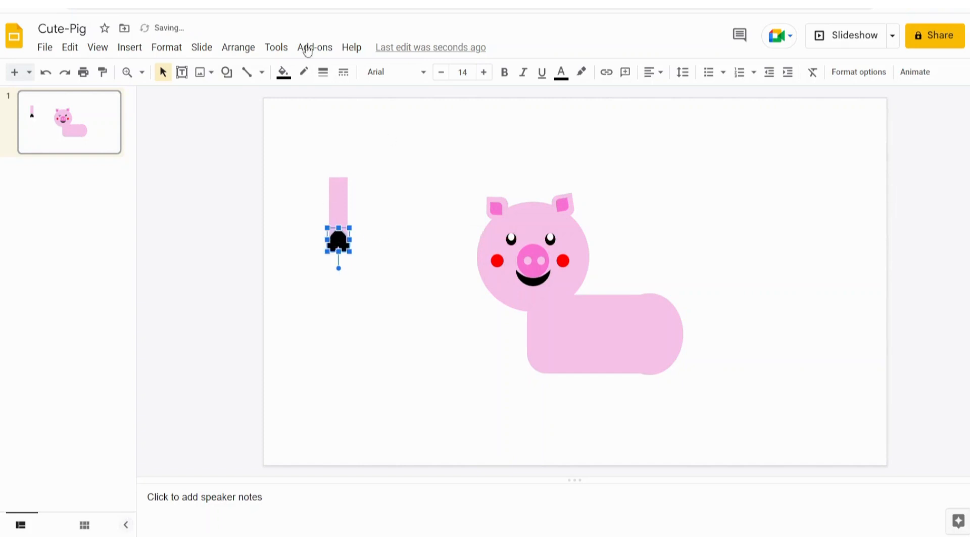
pyautogui.click(399, 215)
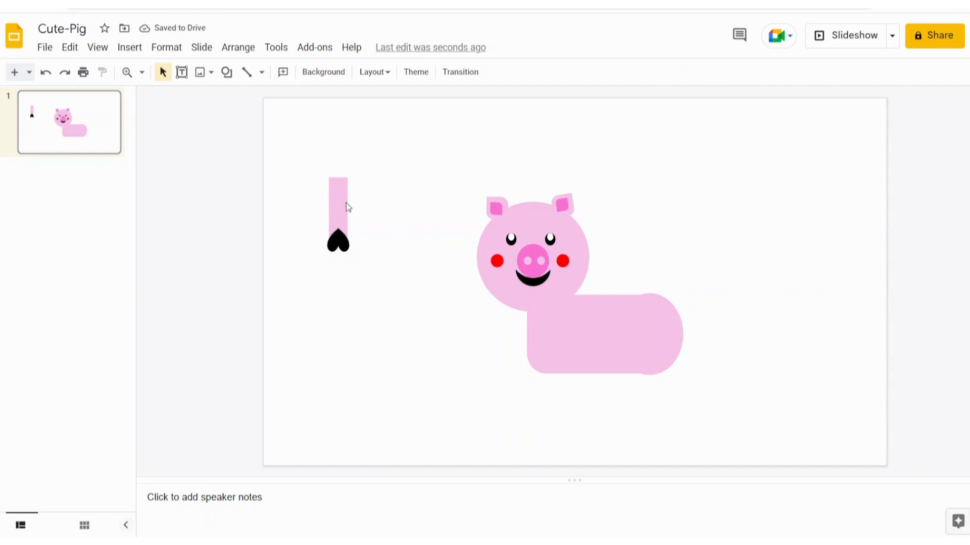
# Send the black heart to the back and lower it slightly so its two lobes form a hoof under the leg.
pyautogui.click(337, 241)
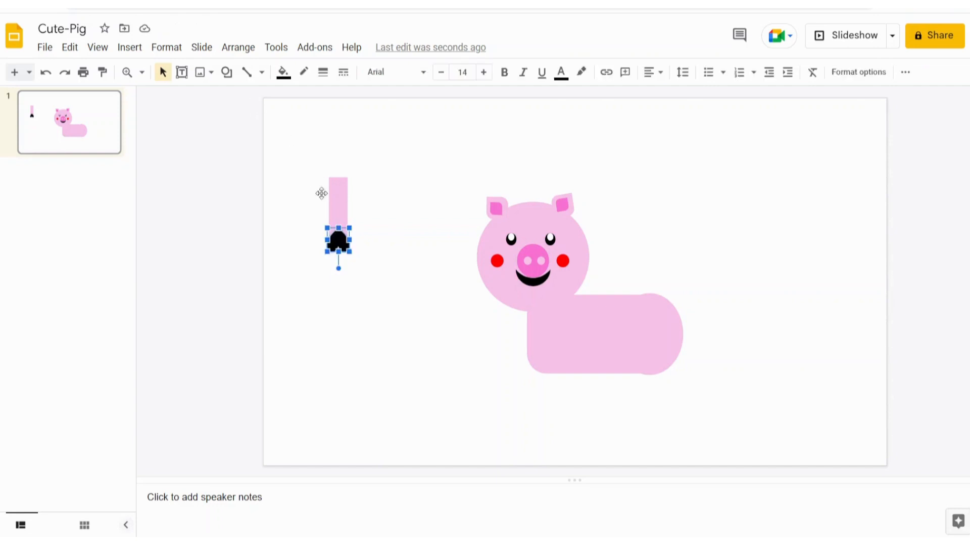
pyautogui.click(235, 49)
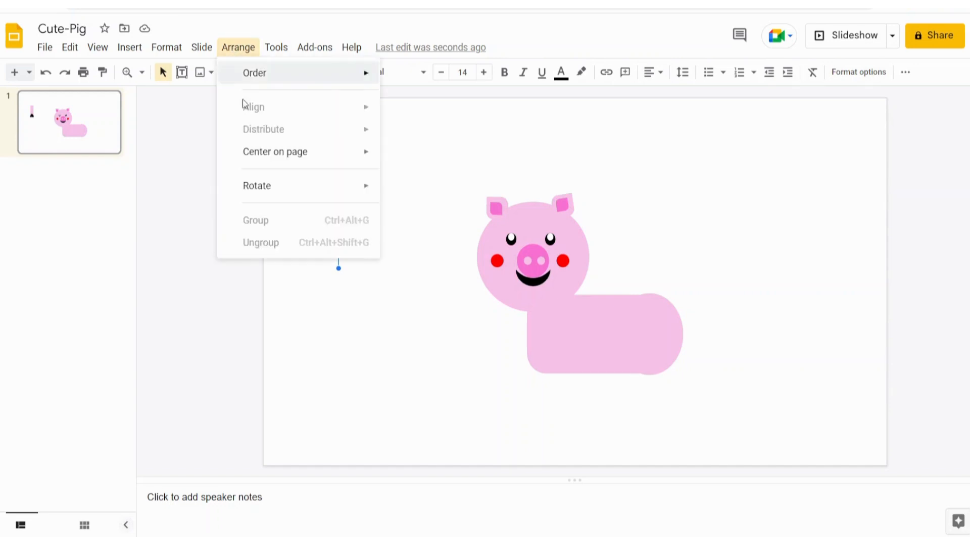
pyautogui.moveTo(249, 80)
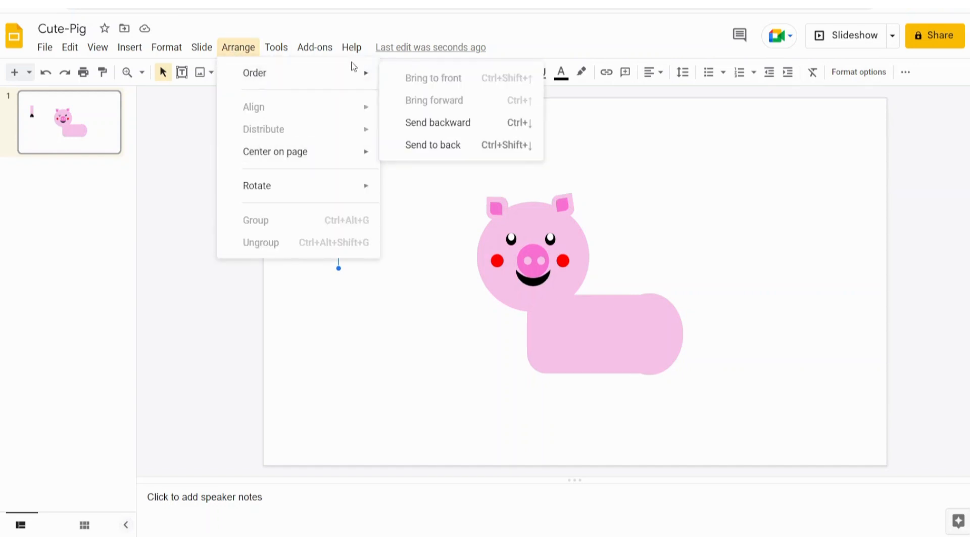
pyautogui.click(430, 147)
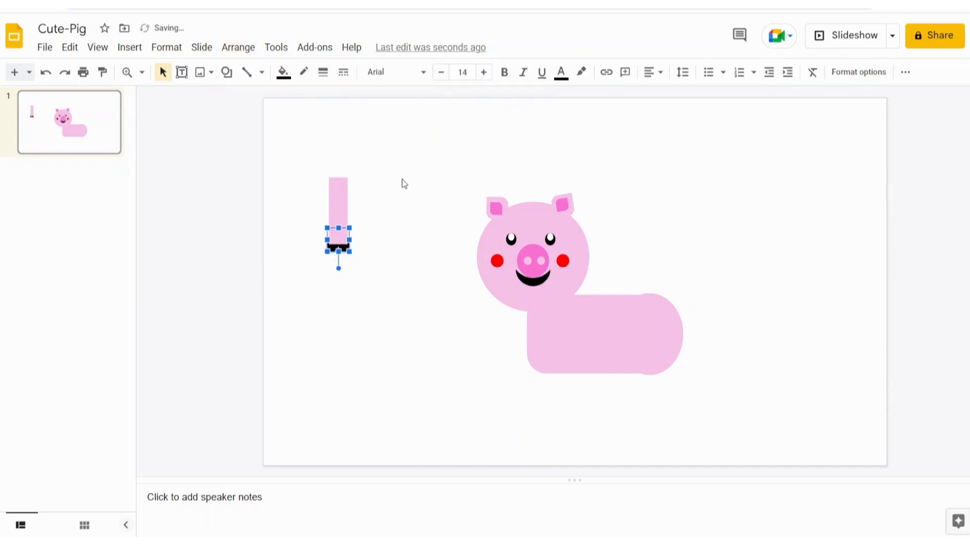
pyautogui.click(357, 235)
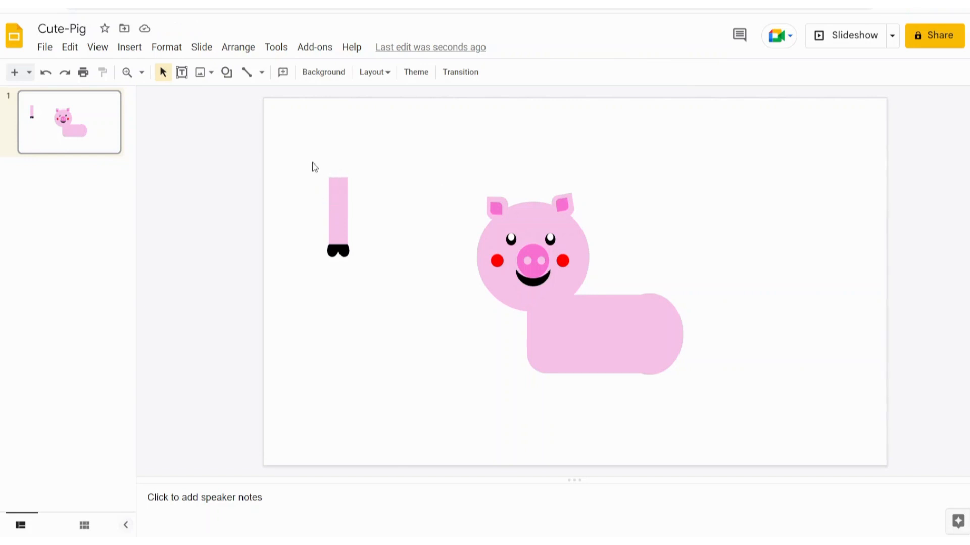
# Group the leg rectangle with its black hoof.
pyautogui.moveTo(314, 158); pyautogui.dragTo(366, 282)
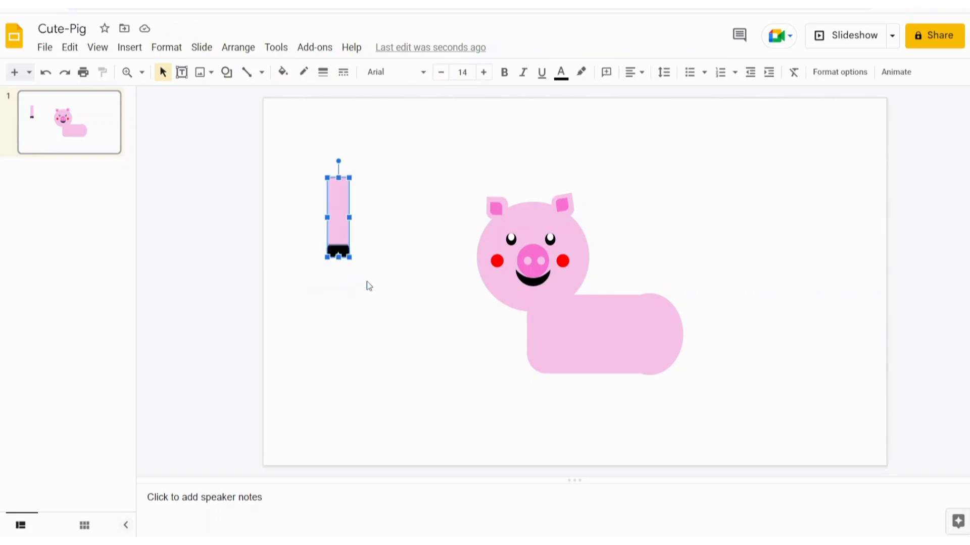
pyautogui.click(235, 51)
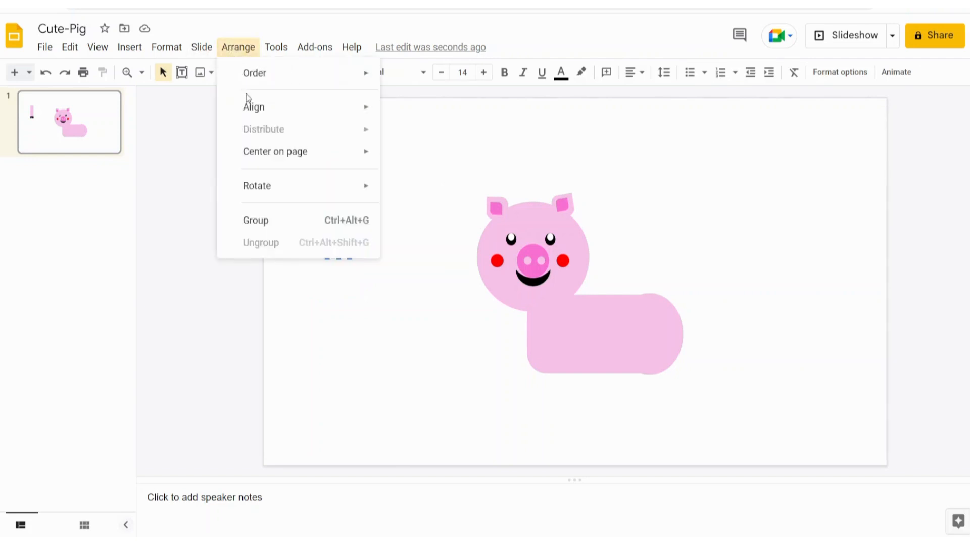
pyautogui.click(265, 221)
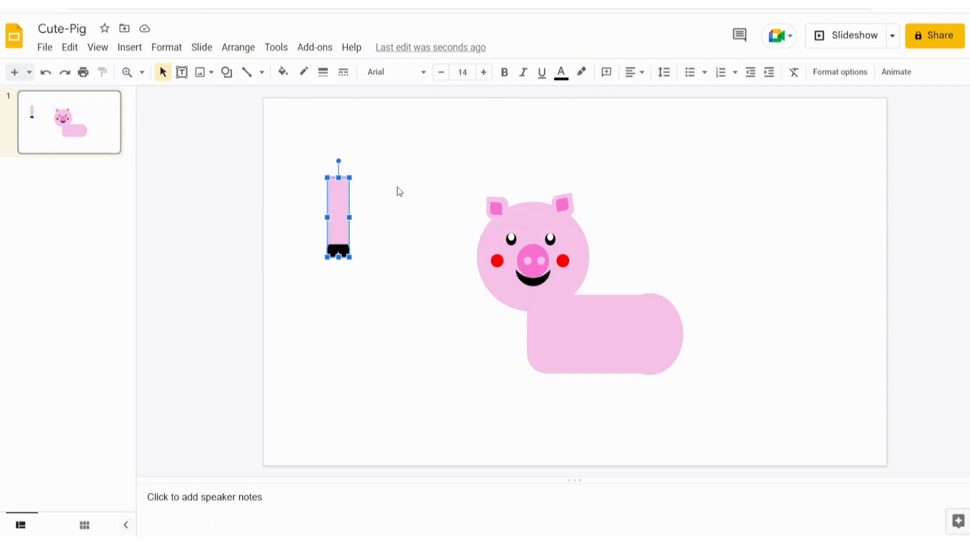
# Duplicate the grouped leg three times and place two of the legs side by side under the pig's rear.
pyautogui.hotkey('ctrl', 'd')
pyautogui.hotkey('ctrl', 'd')
pyautogui.hotkey('ctrl', 'd')
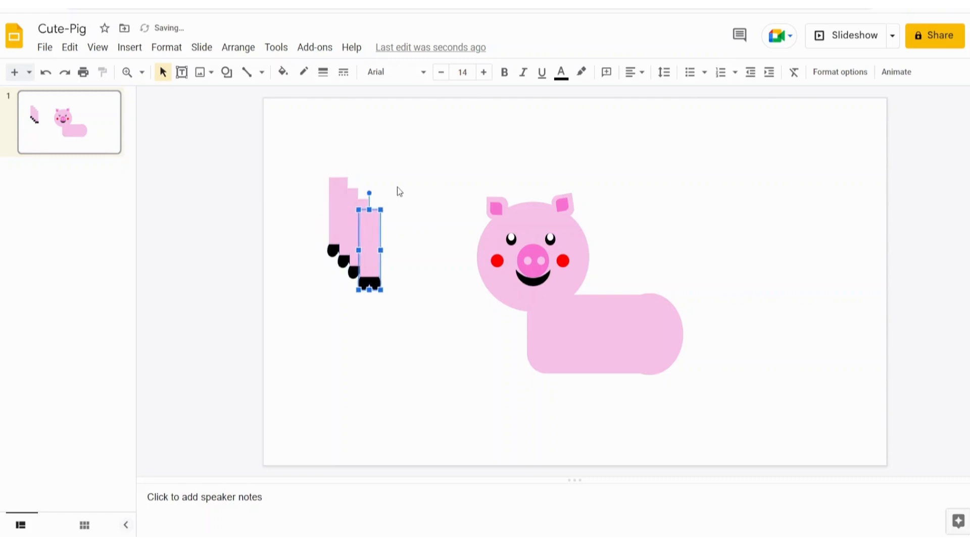
pyautogui.moveTo(370, 234); pyautogui.dragTo(660, 359)
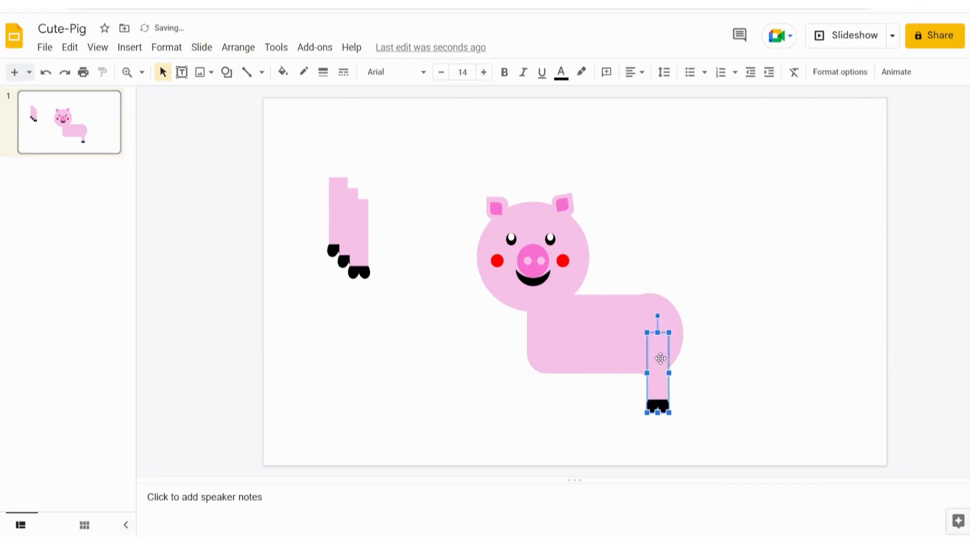
pyautogui.moveTo(358, 241); pyautogui.dragTo(665, 385)
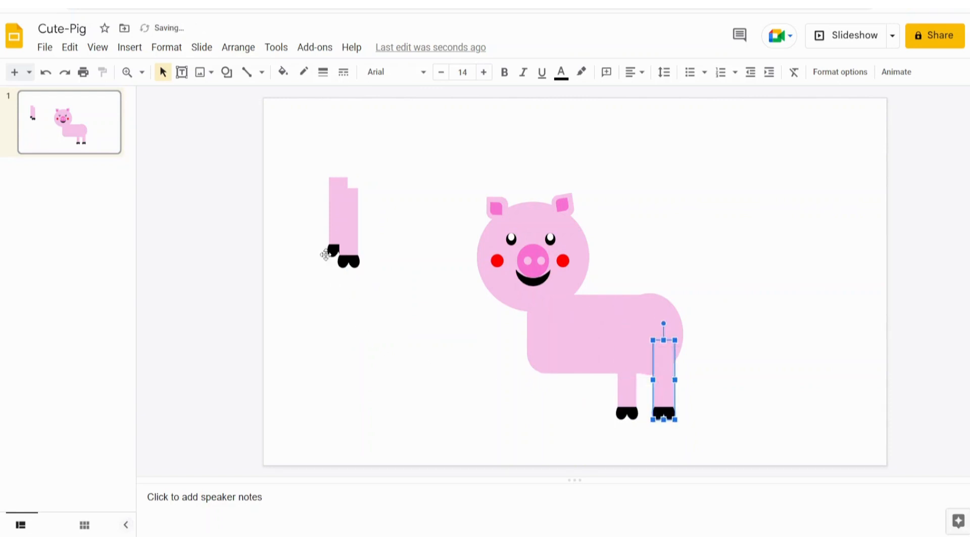
# Place the remaining two legs side by side under the front of the body, level with the rear legs.
pyautogui.moveTo(347, 225); pyautogui.dragTo(542, 381)
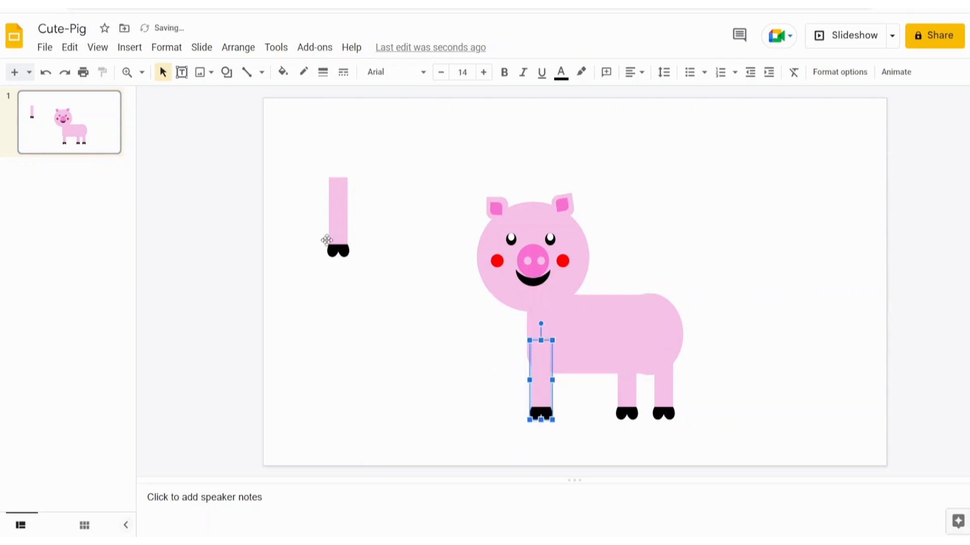
pyautogui.moveTo(336, 215); pyautogui.dragTo(566, 378)
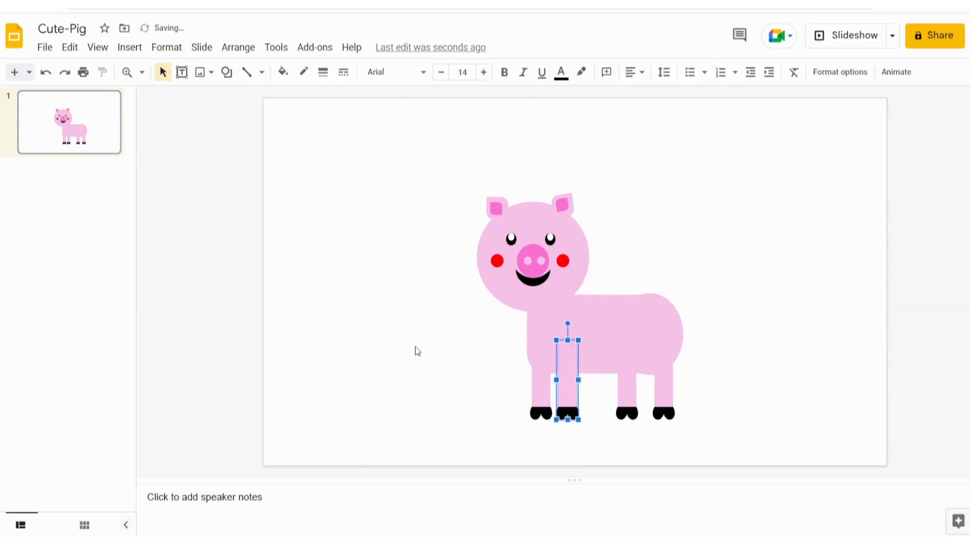
pyautogui.click(414, 345)
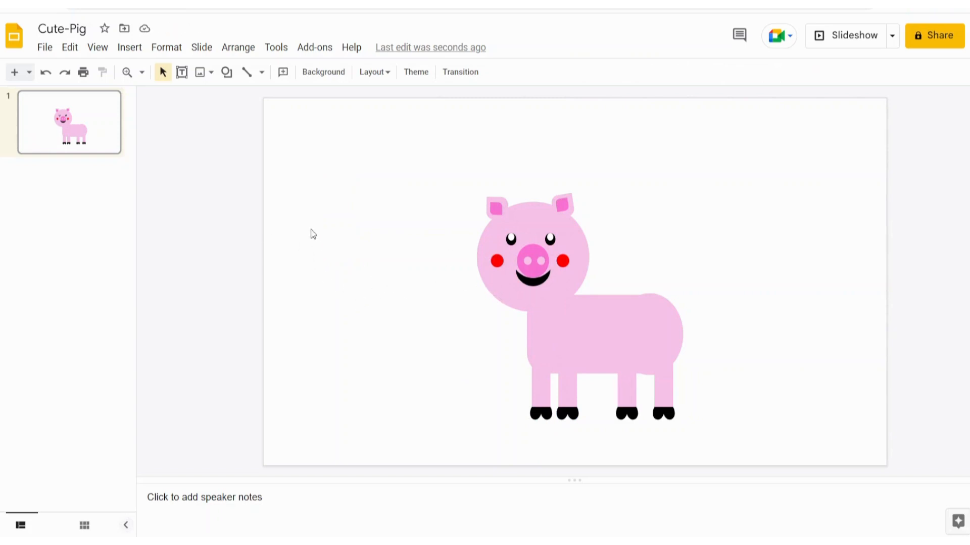
# Draw a small looped tail with the Curve tool at the upper rear edge of the pig's body.
pyautogui.click(262, 73)
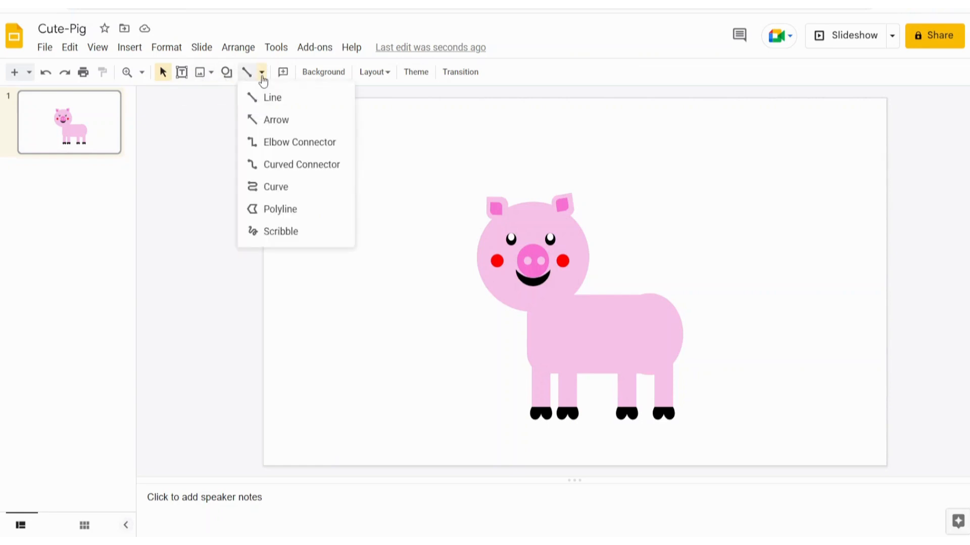
pyautogui.click(277, 193)
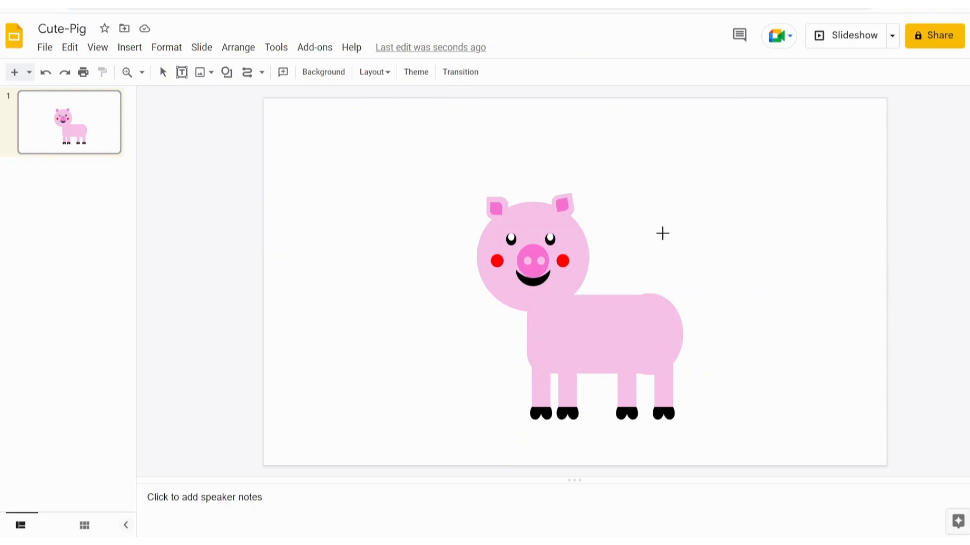
pyautogui.click(676, 310)
pyautogui.click(698, 275)
pyautogui.click(679, 282)
pyautogui.doubleClick(695, 309)
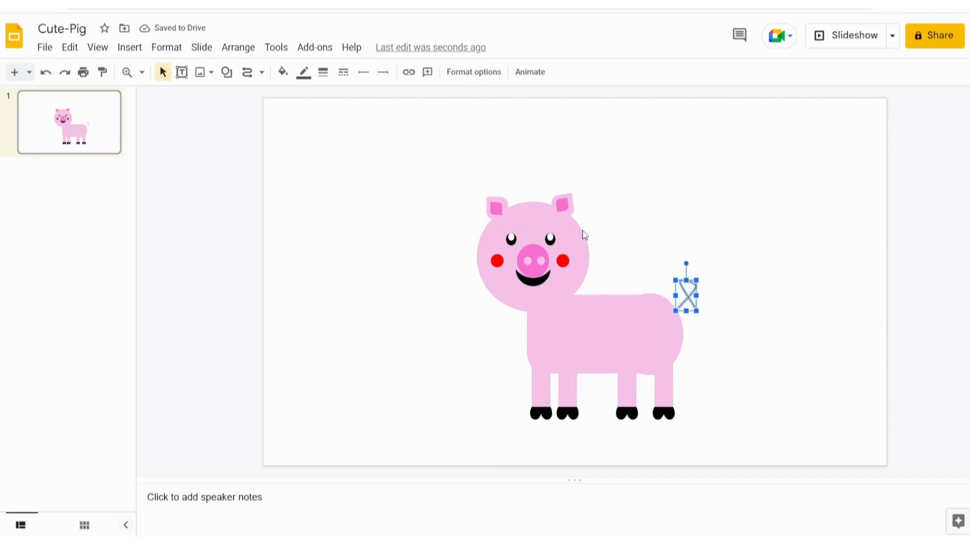
# Give the tail curve the custom light pink line color and a line weight of 8px.
pyautogui.click(304, 76)
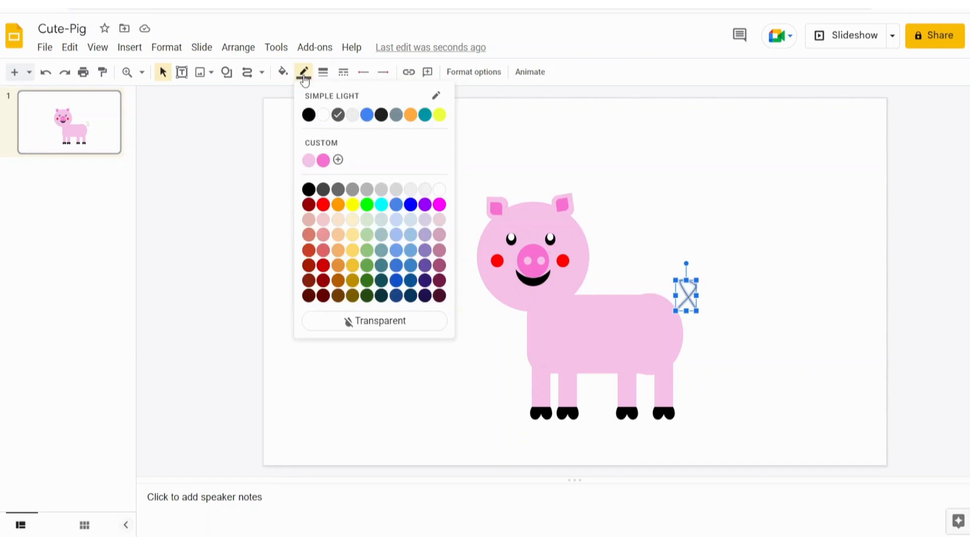
pyautogui.click(307, 162)
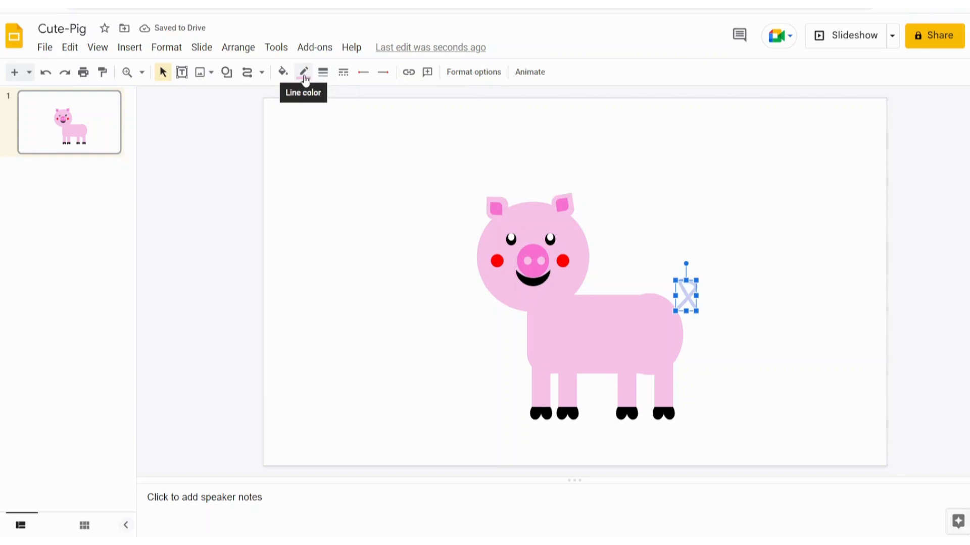
pyautogui.click(323, 80)
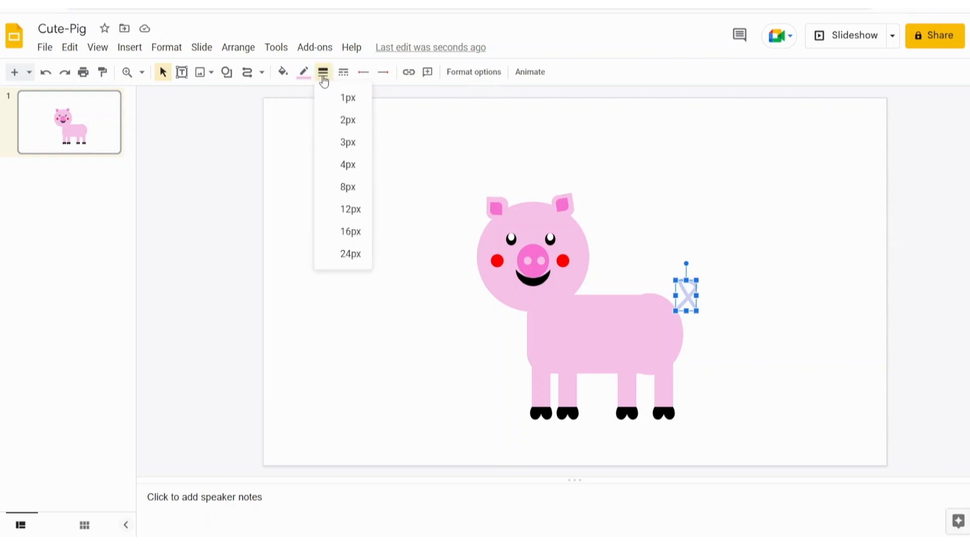
pyautogui.click(353, 189)
pyautogui.click(368, 213)
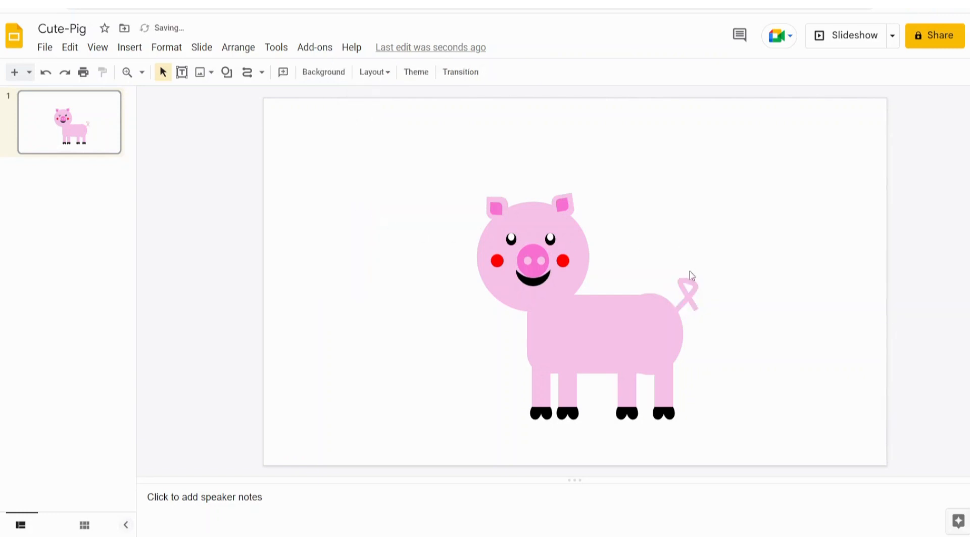
# Rotate the tail slightly and move it down and inward so it joins the pig's rear.
pyautogui.click(690, 292)
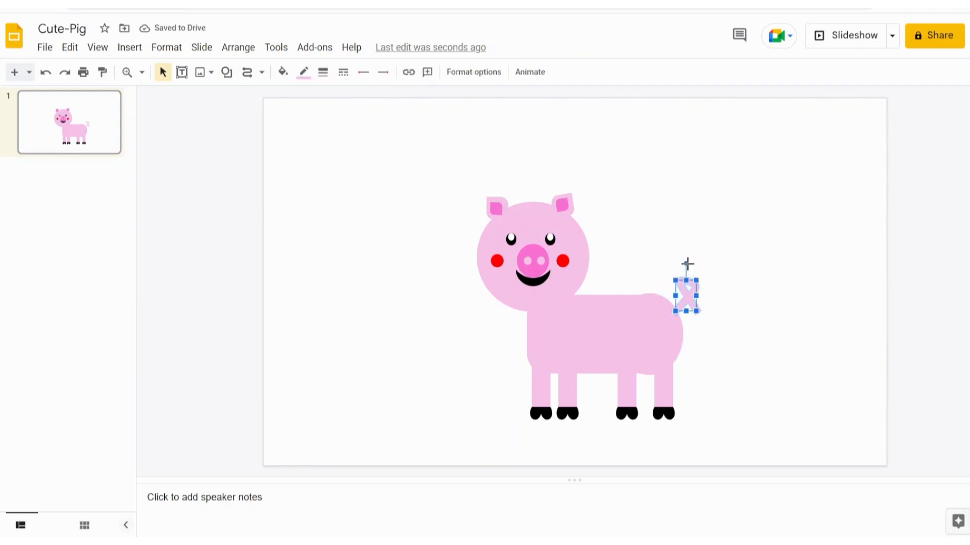
pyautogui.moveTo(687, 264); pyautogui.dragTo(681, 304)
pyautogui.click(725, 298)
pyautogui.click(743, 283)
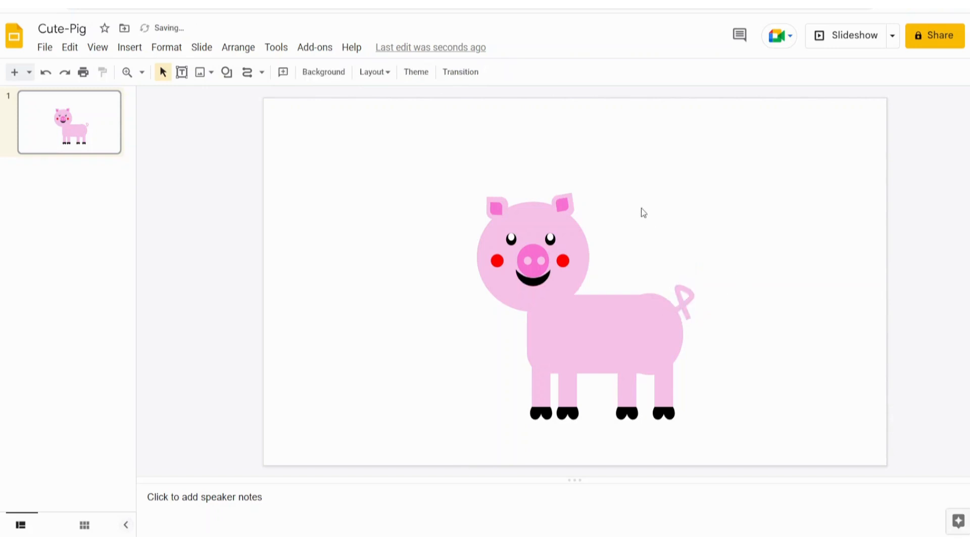
# Nudge the foremost leg slightly outward to line up with the front edge of the body.
pyautogui.click(540, 385)
pyautogui.moveTo(541, 385); pyautogui.dragTo(538, 385)
pyautogui.click(456, 382)
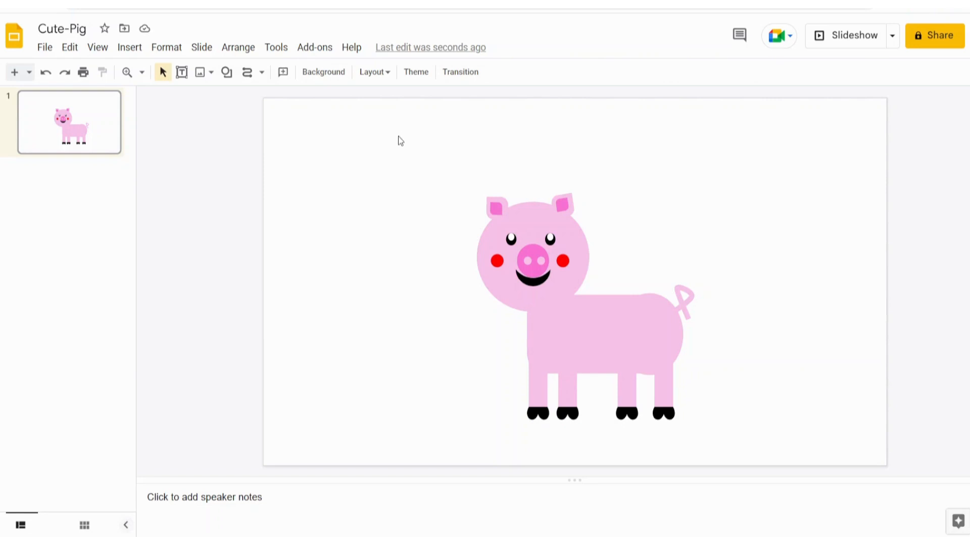
# Group all the shapes of the pig into a single object.
pyautogui.moveTo(396, 135); pyautogui.dragTo(773, 455)
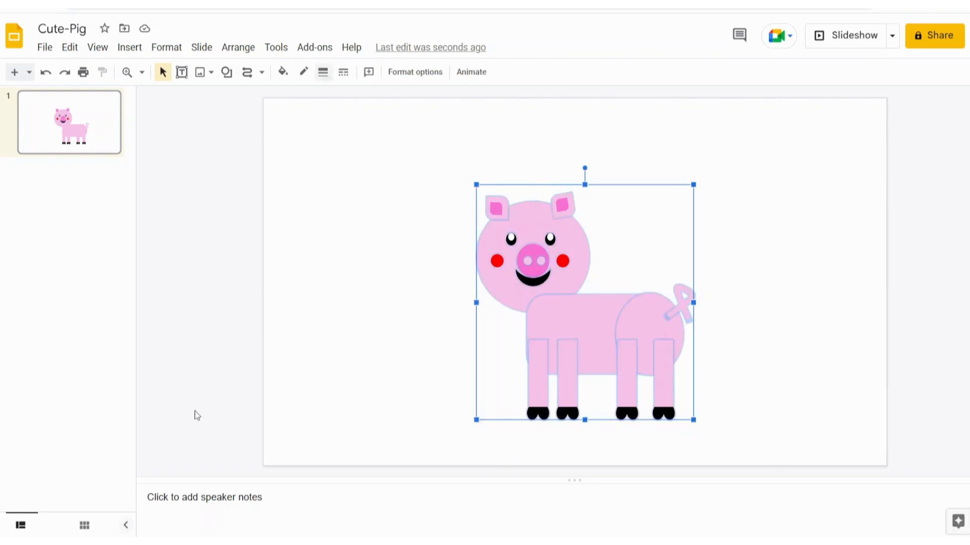
pyautogui.click(237, 51)
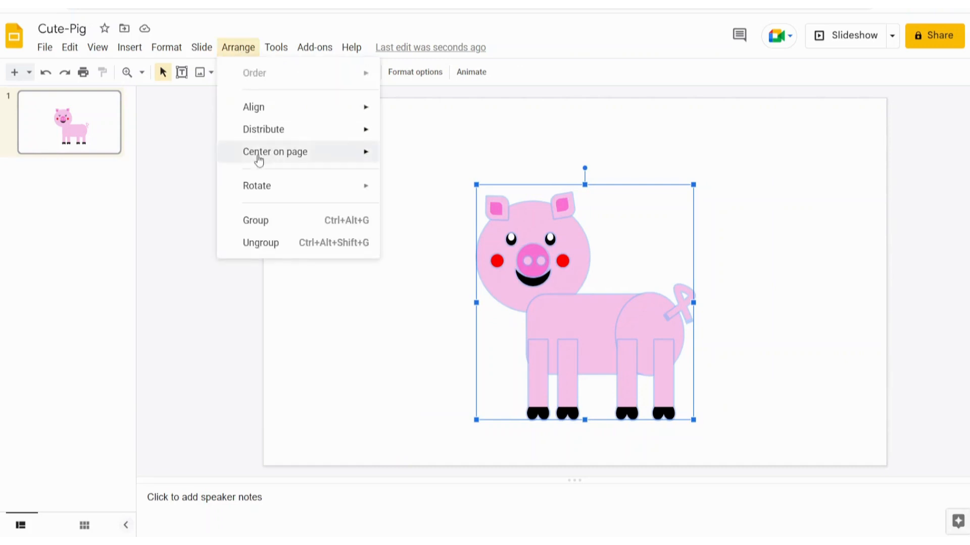
pyautogui.click(273, 232)
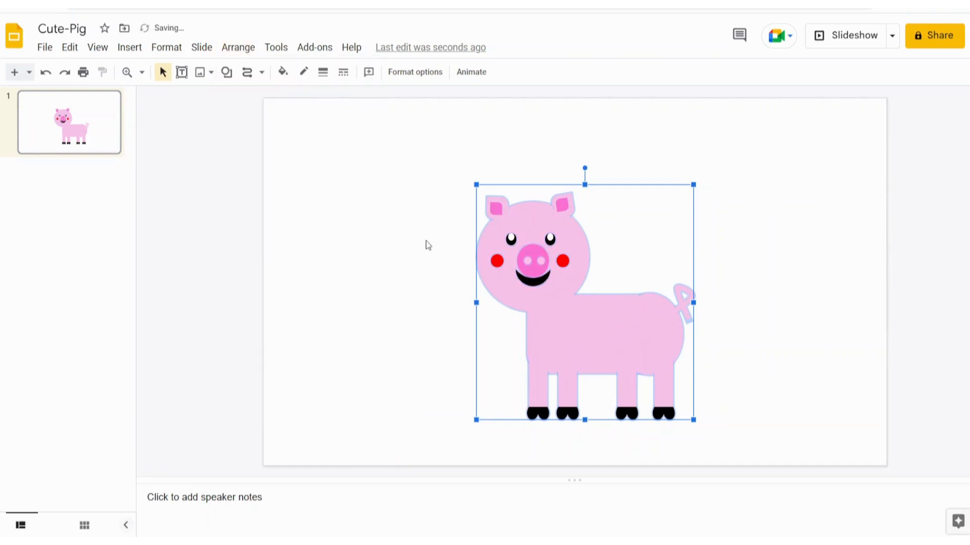
pyautogui.click(394, 250)
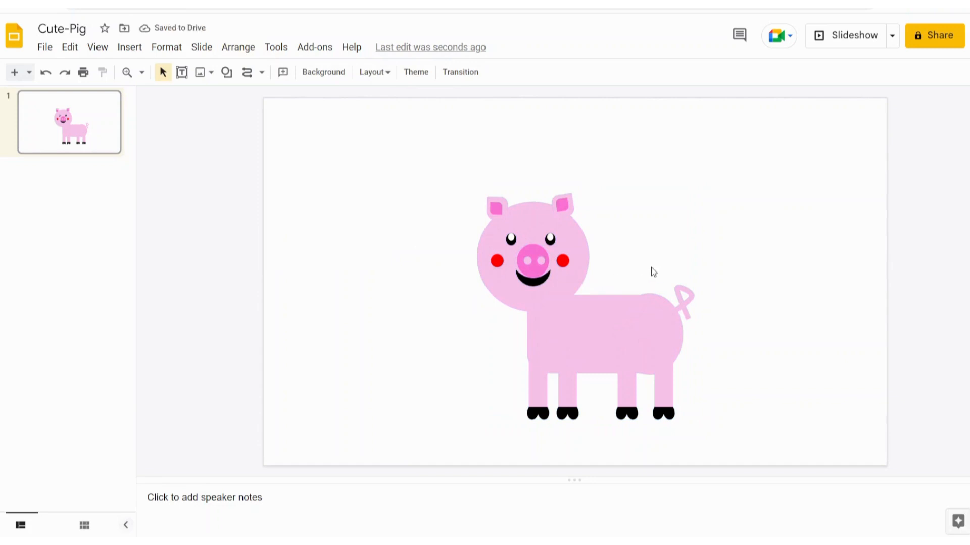